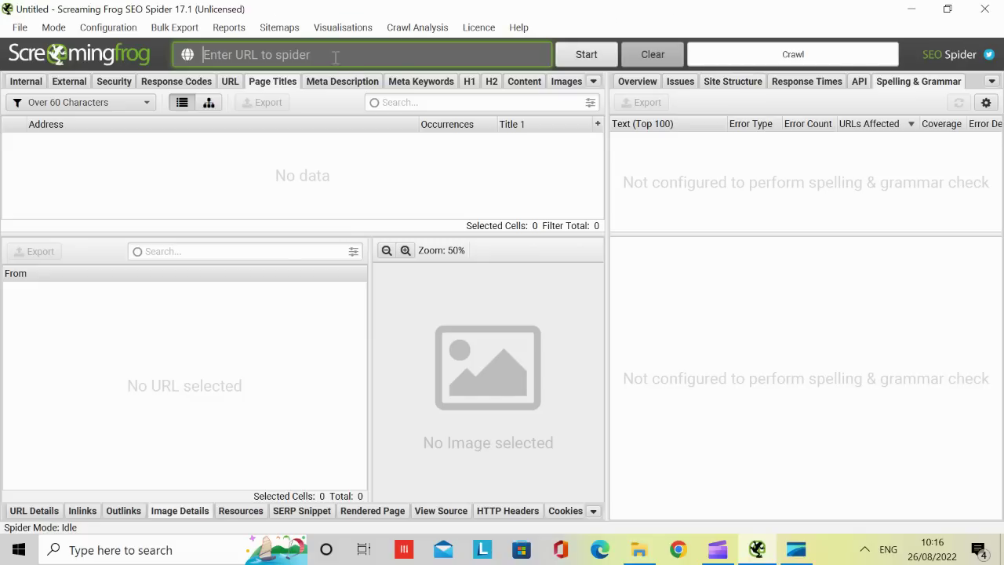
# Start a crawl of screamingfrog.co.uk/
pyautogui.write('screamingfrog.co.uk/')
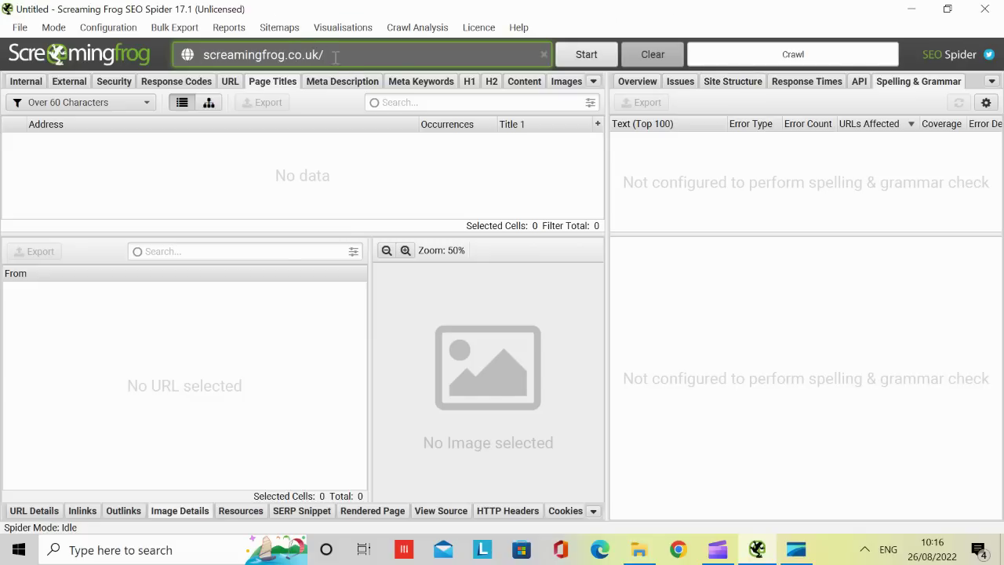
pyautogui.press('Return')
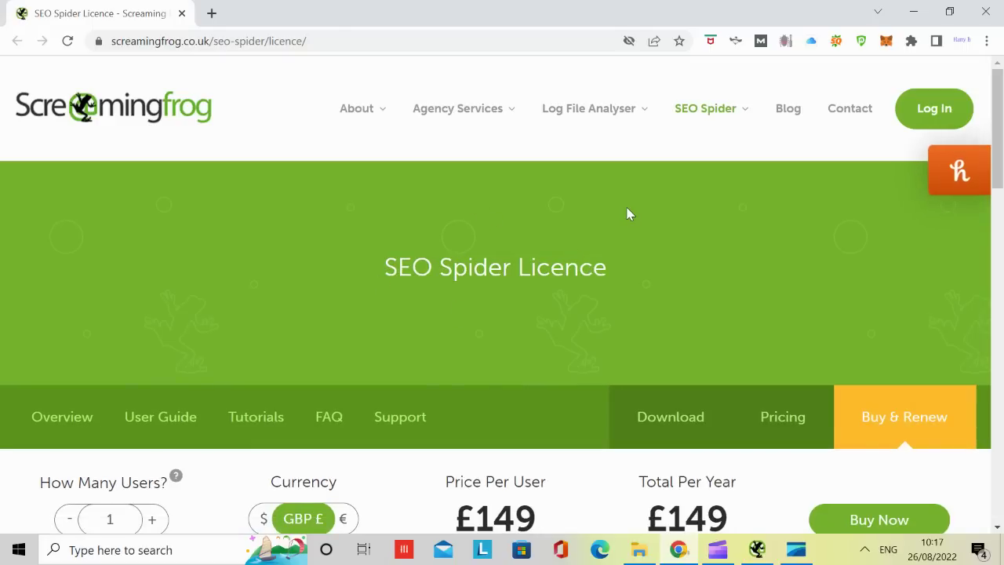
# Compare the yearly SEO Spider licence price for three users and for one user on the licence page, and close the browser
pyautogui.scroll(-2, 584, 220)
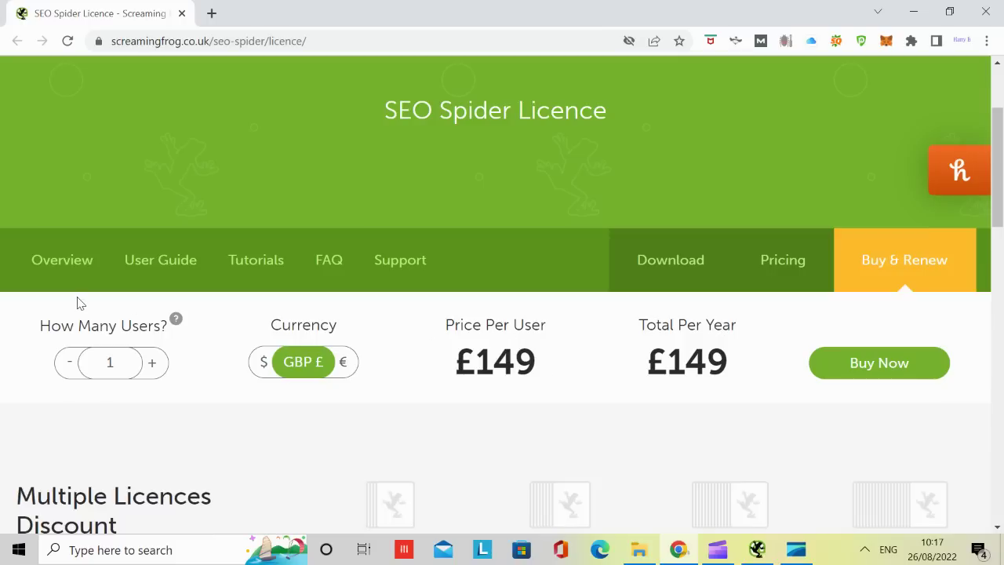
pyautogui.click(151, 373)
pyautogui.click(152, 373)
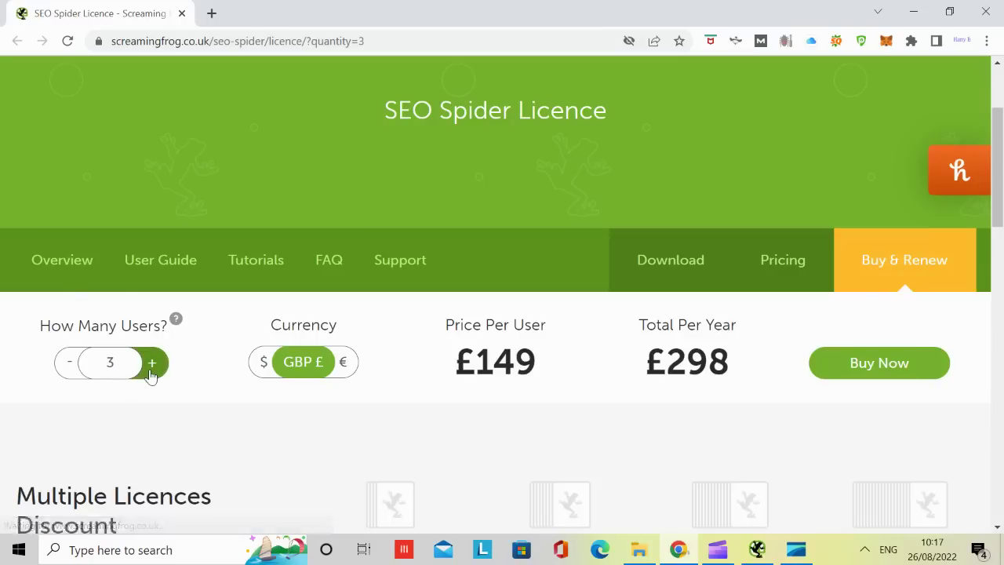
pyautogui.click(69, 363)
pyautogui.click(69, 365)
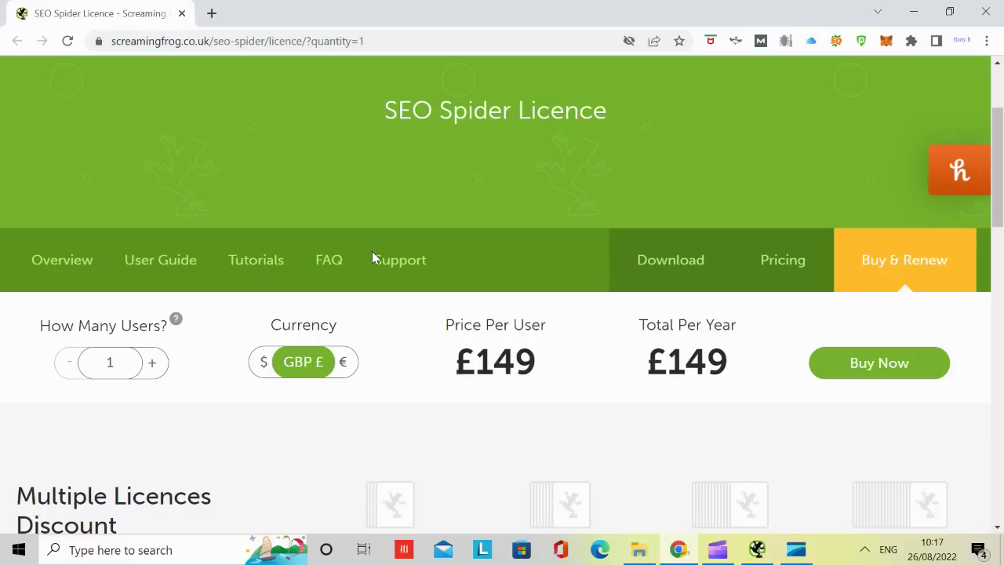
pyautogui.scroll(2, 435, 251)
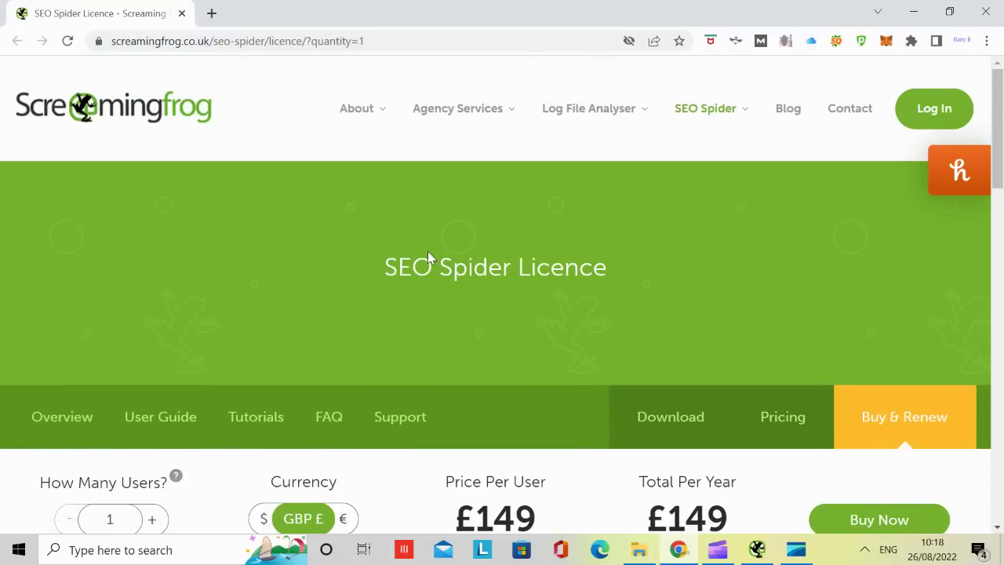
pyautogui.scroll(-1, 444, 258)
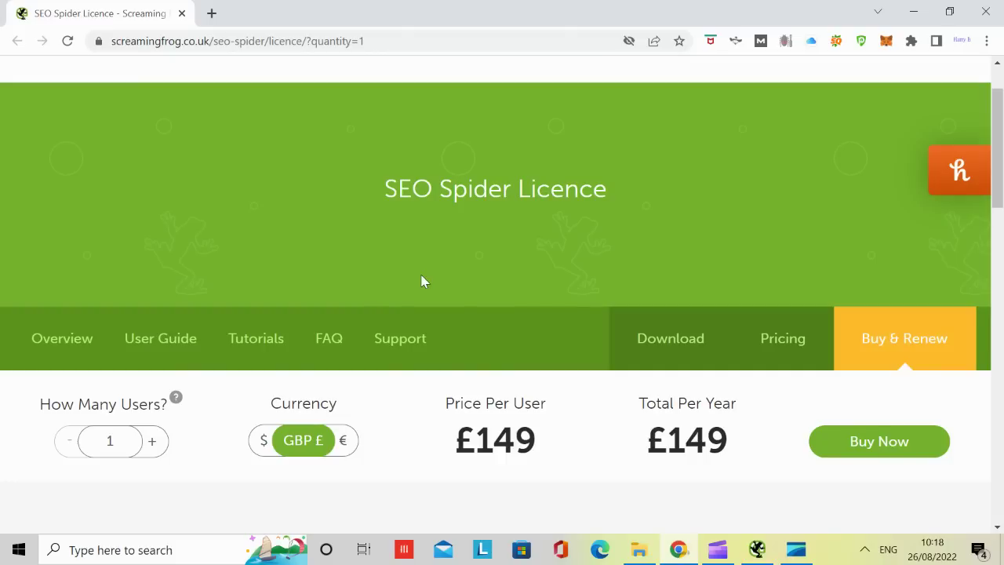
pyautogui.click(992, 20)
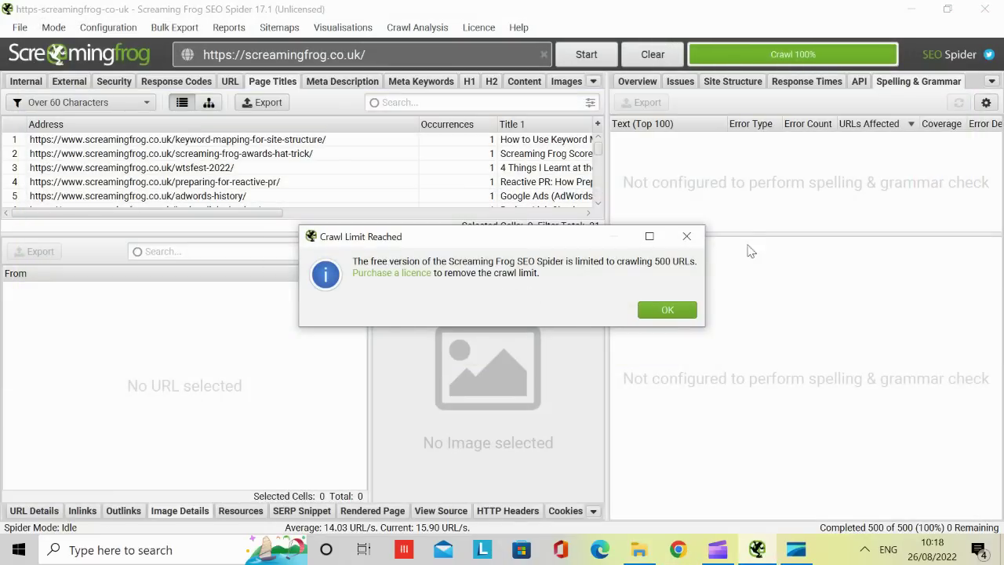
# Dismiss the crawl limit notice and display all internal URLs from the crawl
pyautogui.click(686, 236)
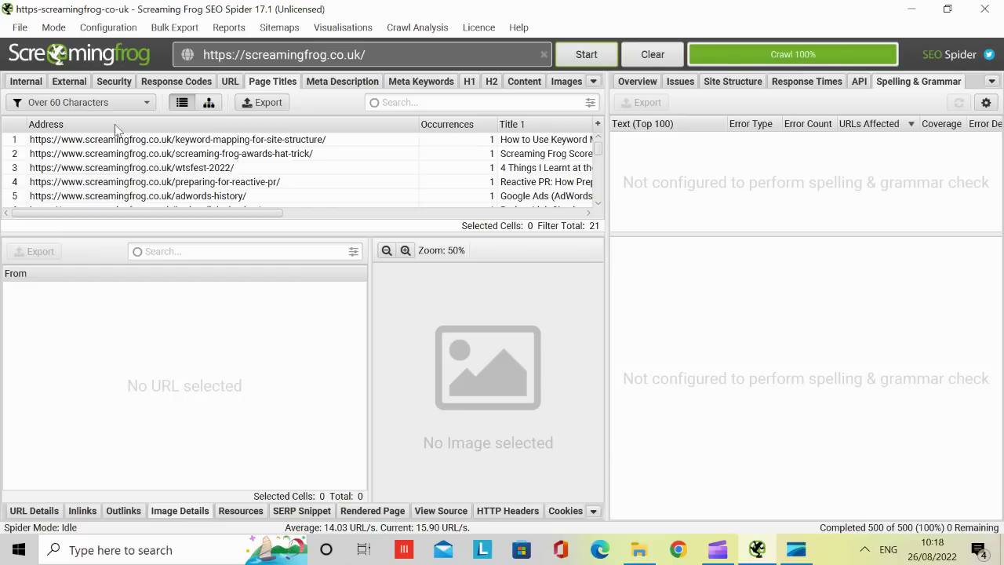
pyautogui.click(28, 83)
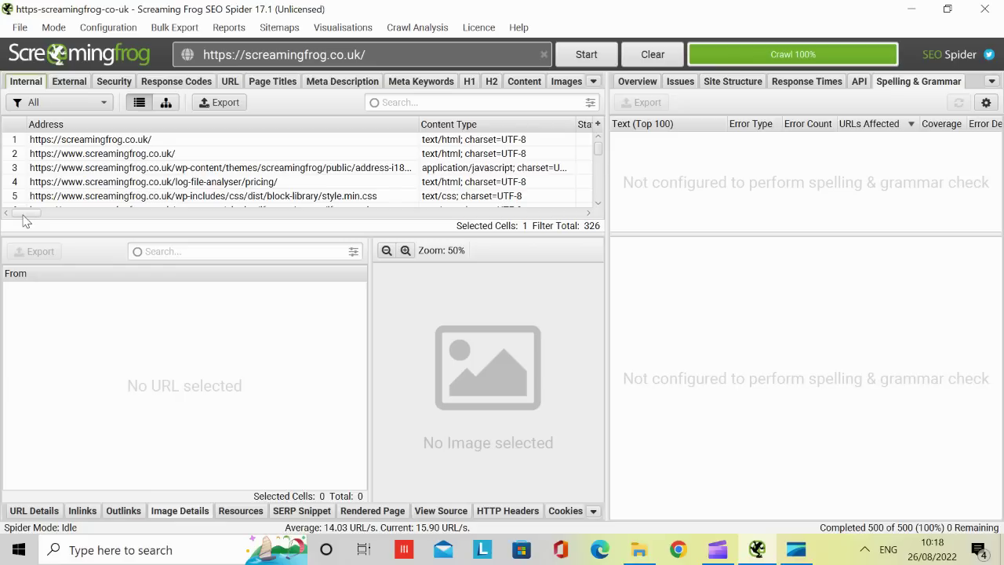
pyautogui.moveTo(23, 220)
pyautogui.mouseDown()
pyautogui.moveTo(623, 248)
pyautogui.moveTo(11, 230)
pyautogui.mouseUp()
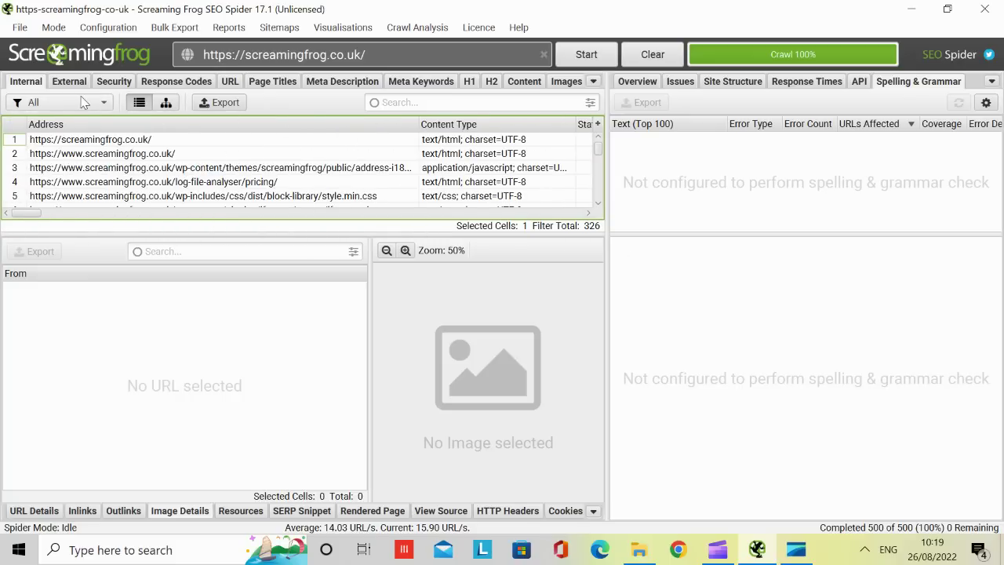
pyautogui.click(76, 145)
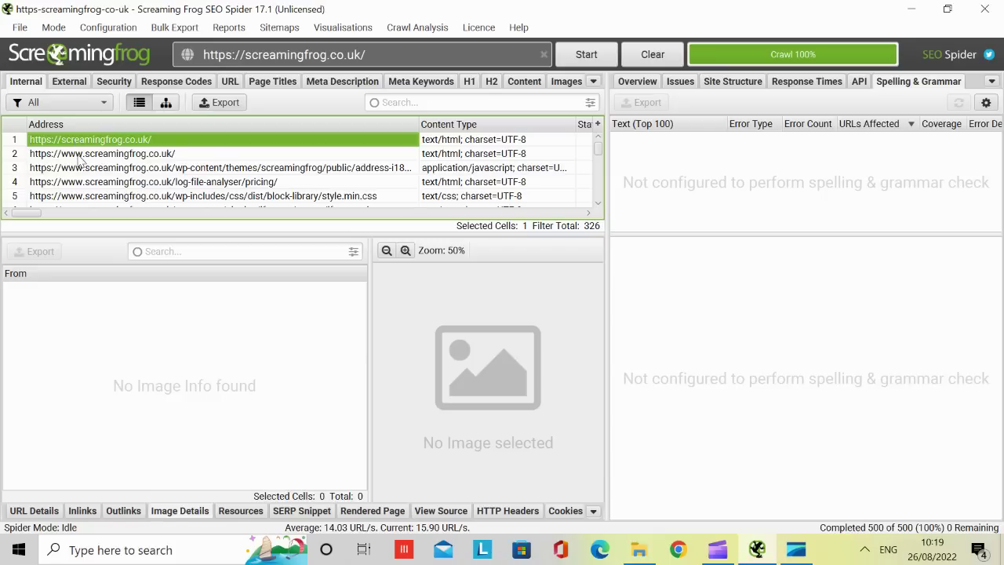
pyautogui.click(34, 512)
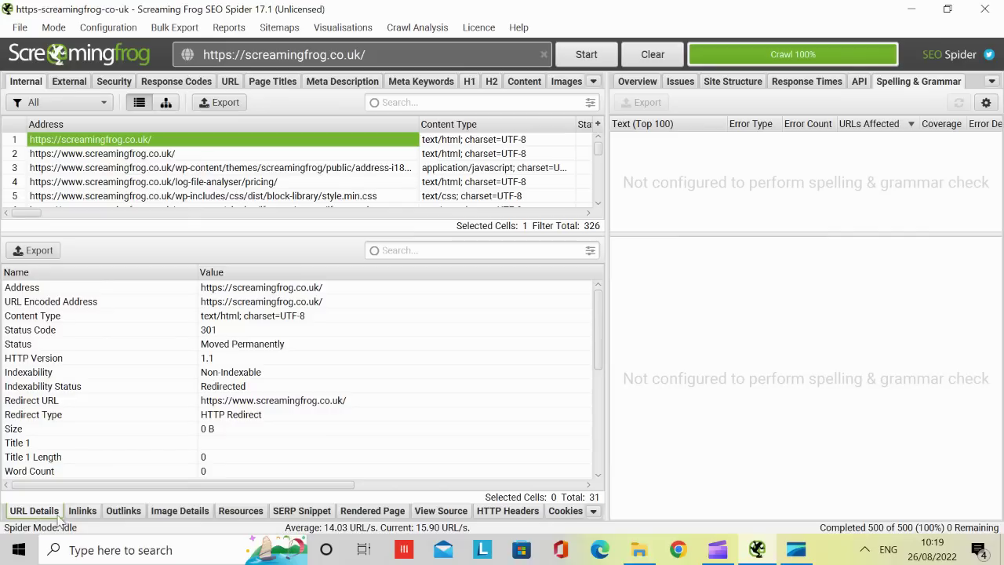
pyautogui.click(83, 511)
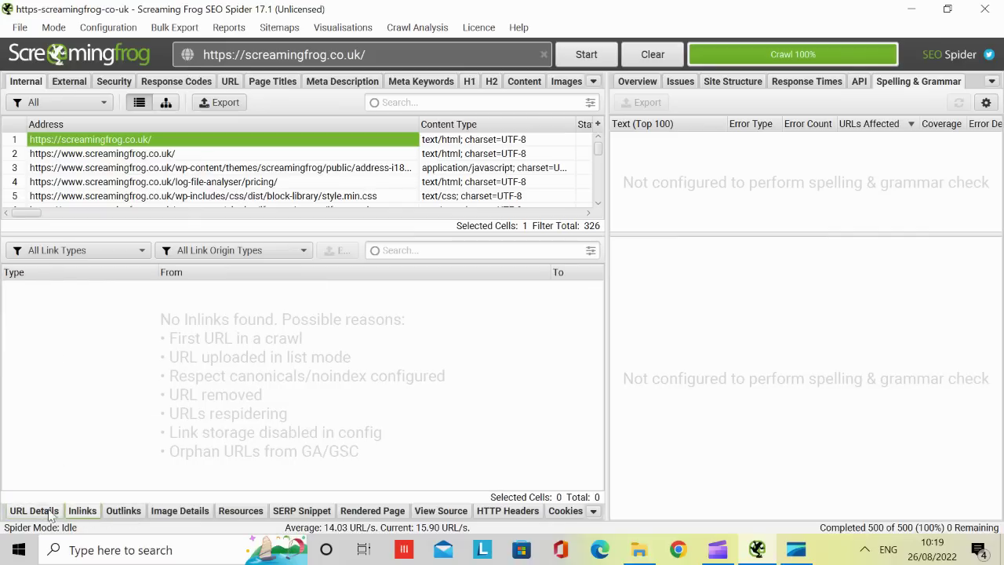
pyautogui.click(24, 514)
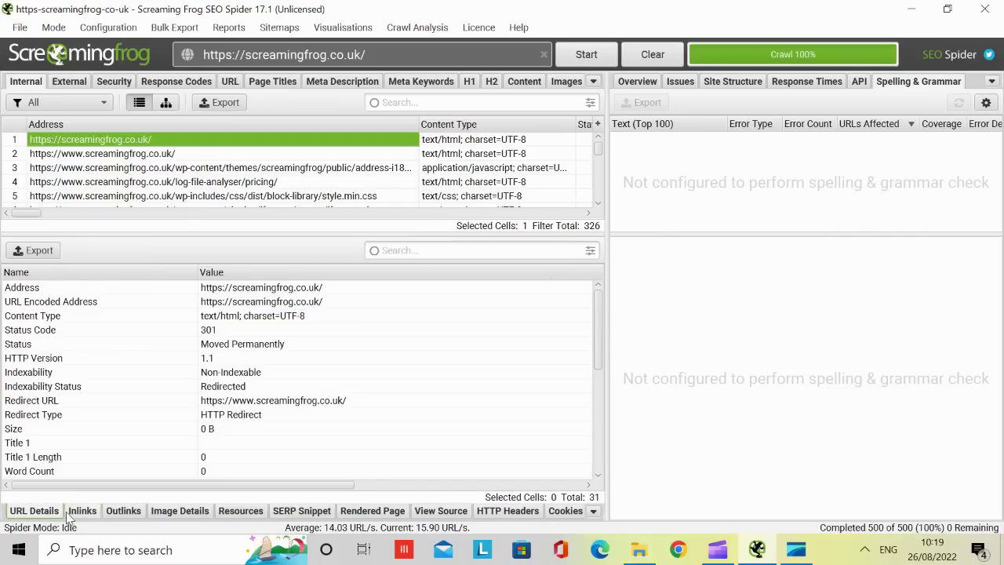
pyautogui.click(123, 513)
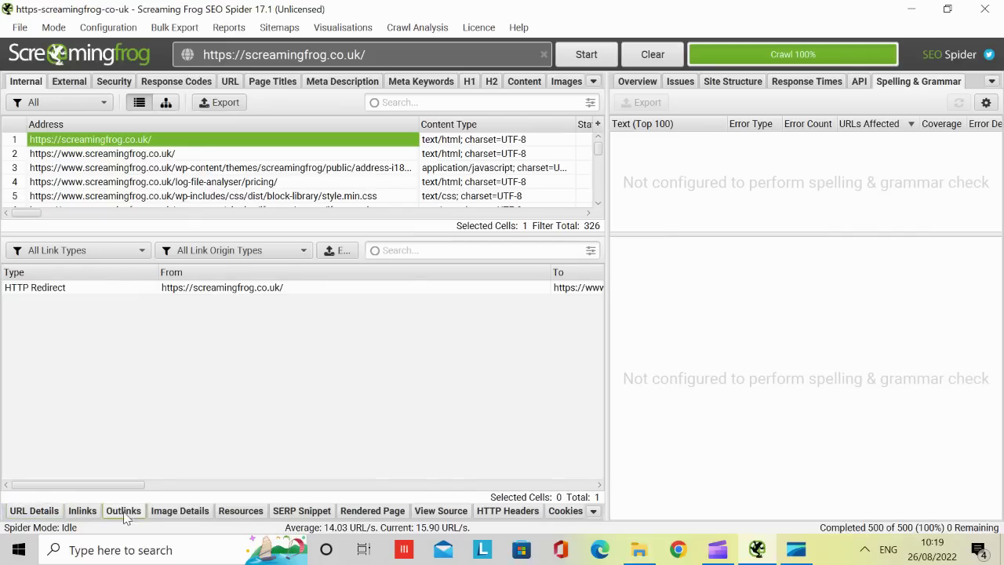
# Examine the selected URL's image details, resources, SERP snippet, rendered page, source, HTTP headers and cookies
pyautogui.click(192, 511)
pyautogui.click(129, 513)
pyautogui.click(170, 514)
pyautogui.click(224, 514)
pyautogui.click(294, 512)
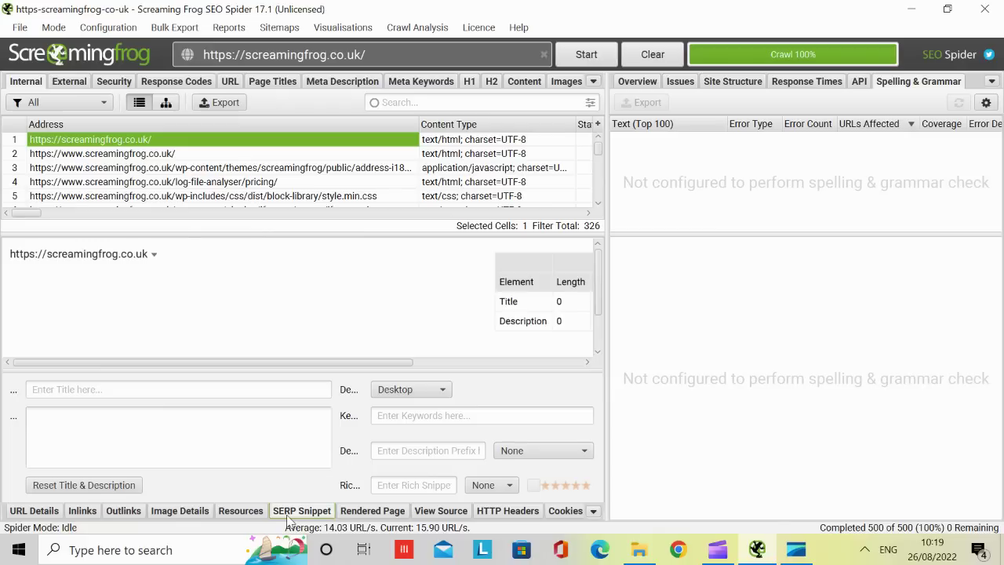
pyautogui.click(359, 511)
pyautogui.click(430, 514)
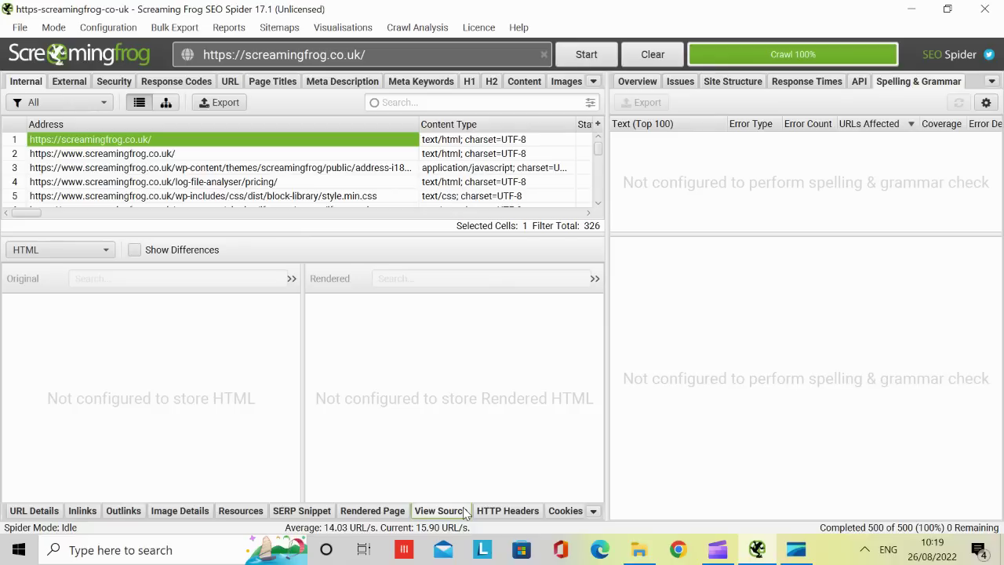
pyautogui.click(508, 512)
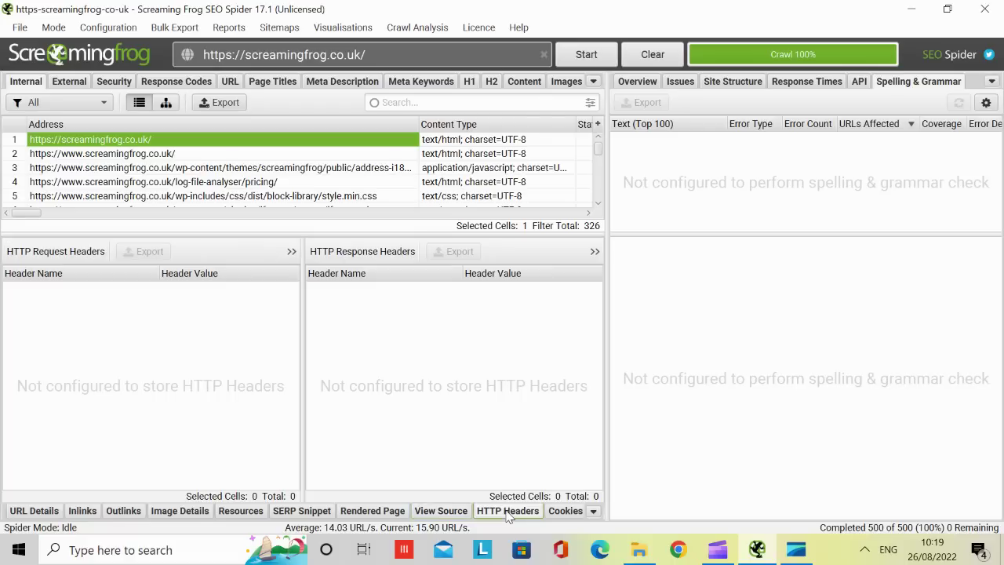
pyautogui.click(564, 511)
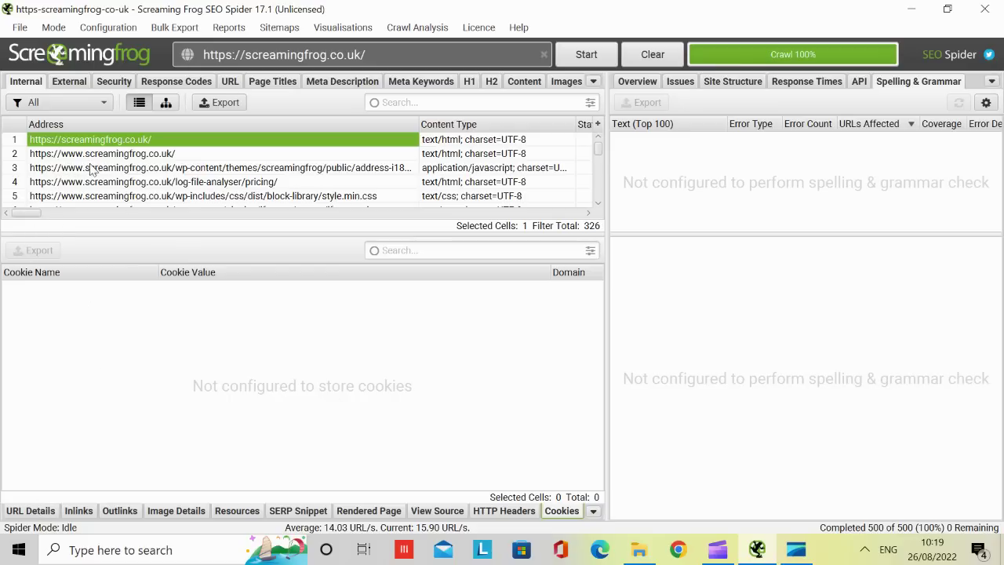
# Display the crawled external URLs with the URL details view below, and filter them to JavaScript
pyautogui.click(69, 83)
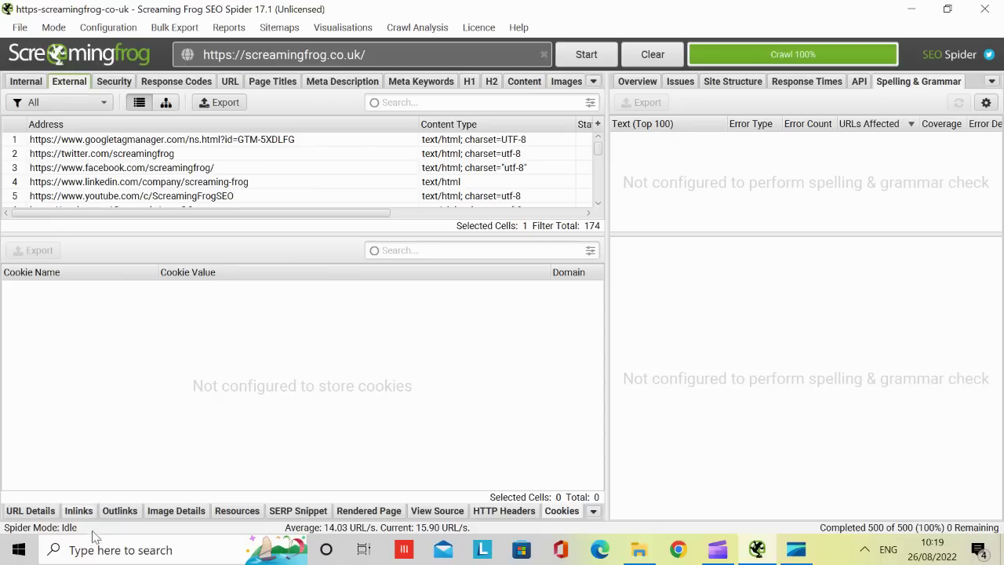
pyautogui.click(29, 510)
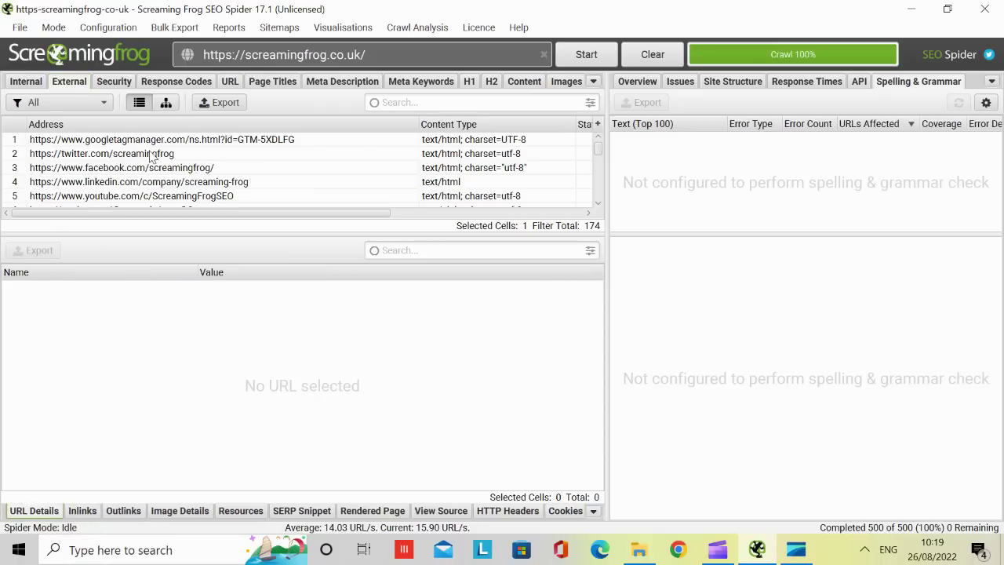
pyautogui.moveTo(380, 213); pyautogui.dragTo(291, 205)
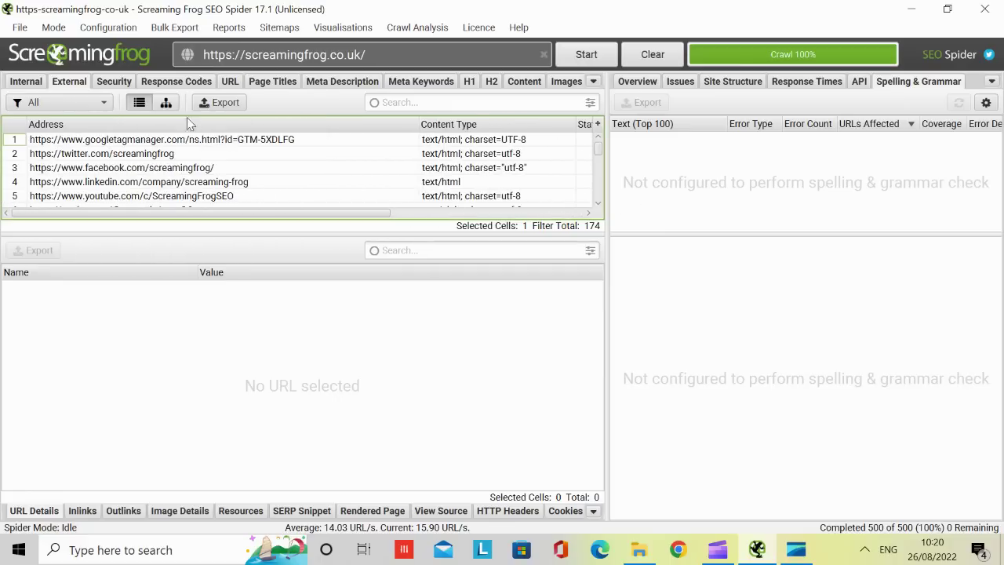
pyautogui.click(104, 105)
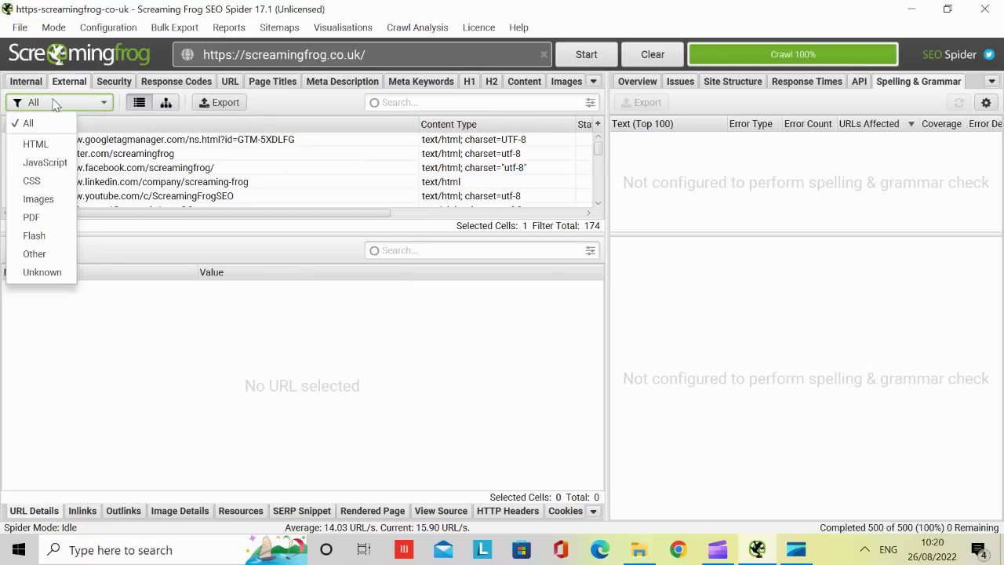
pyautogui.click(45, 162)
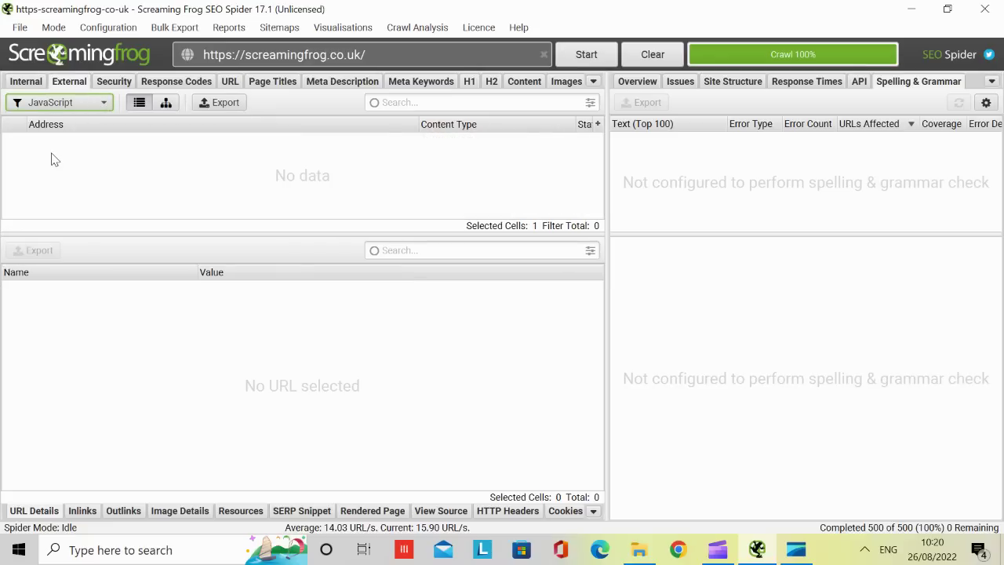
# Filter the internal URLs to JavaScript, and change that filter to Images
pyautogui.click(31, 85)
pyautogui.click(100, 103)
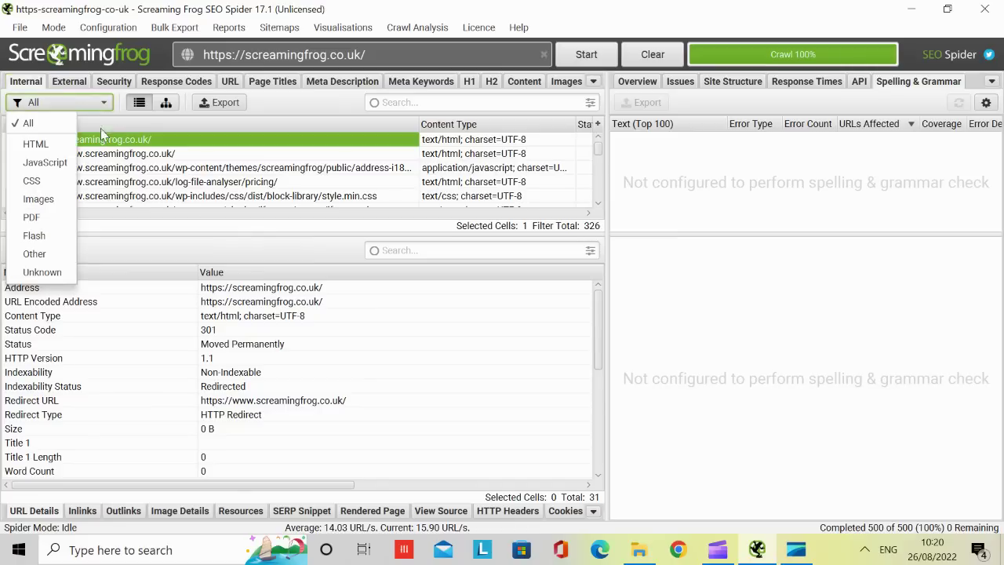
pyautogui.click(62, 163)
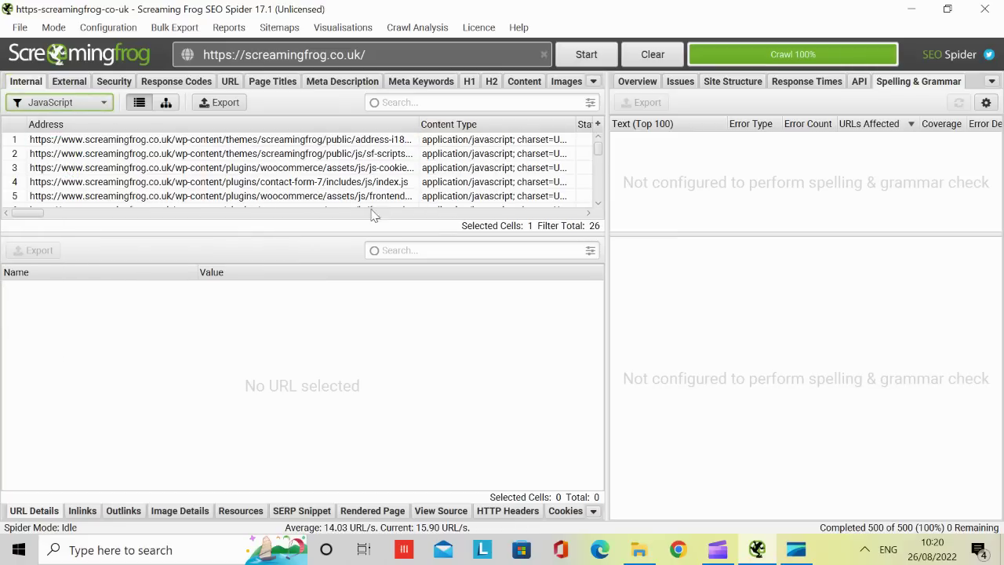
pyautogui.click(100, 98)
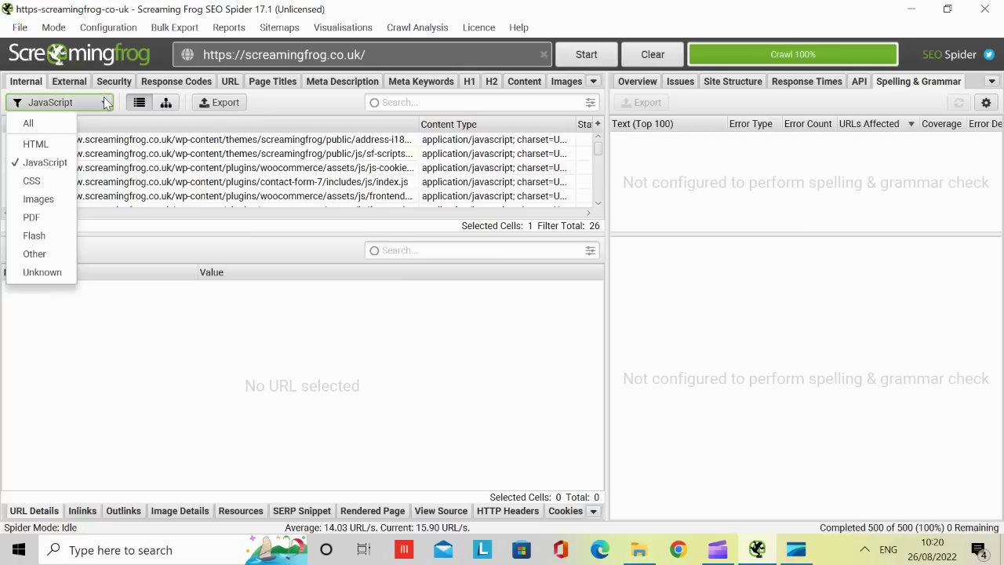
pyautogui.click(39, 200)
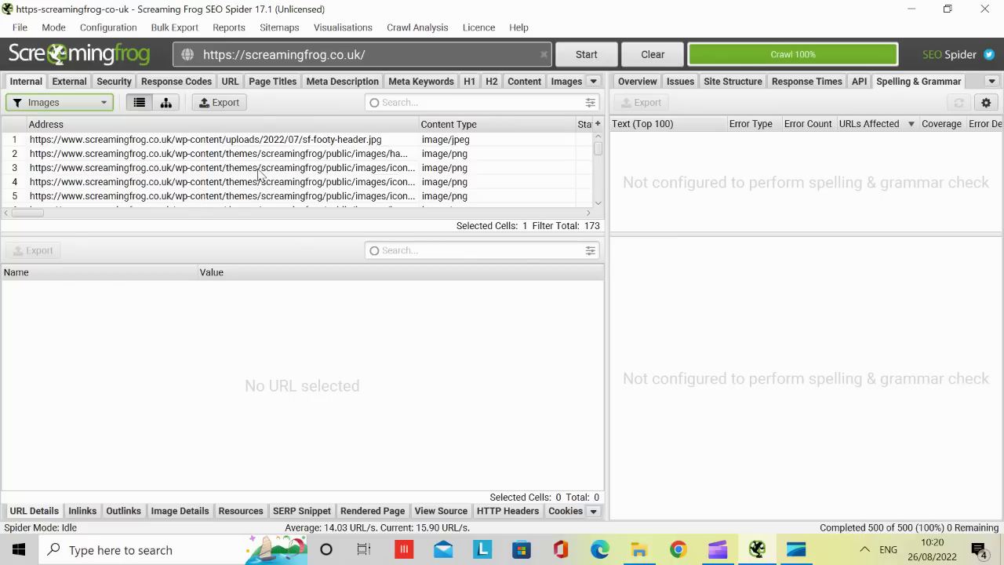
pyautogui.click(110, 105)
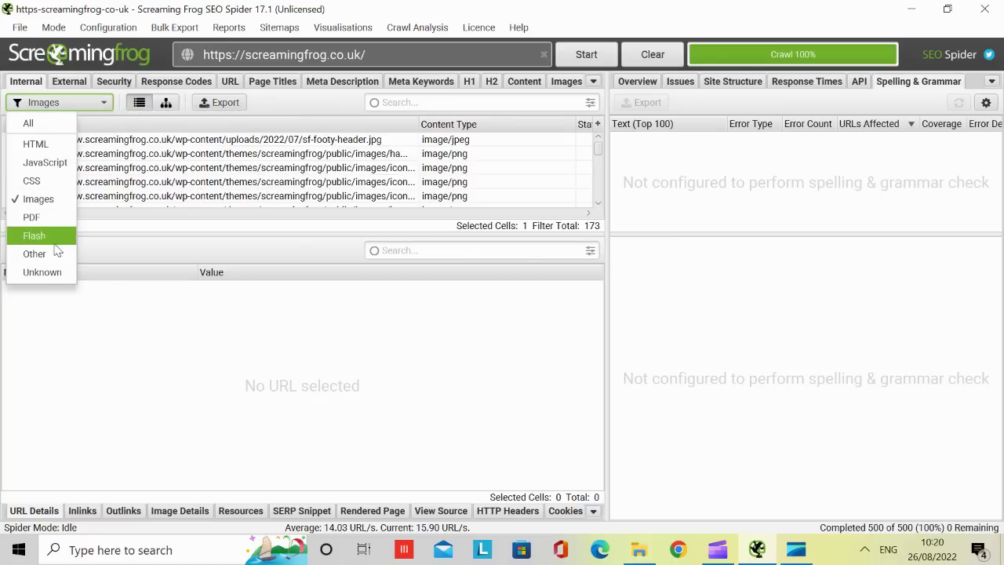
pyautogui.click(127, 134)
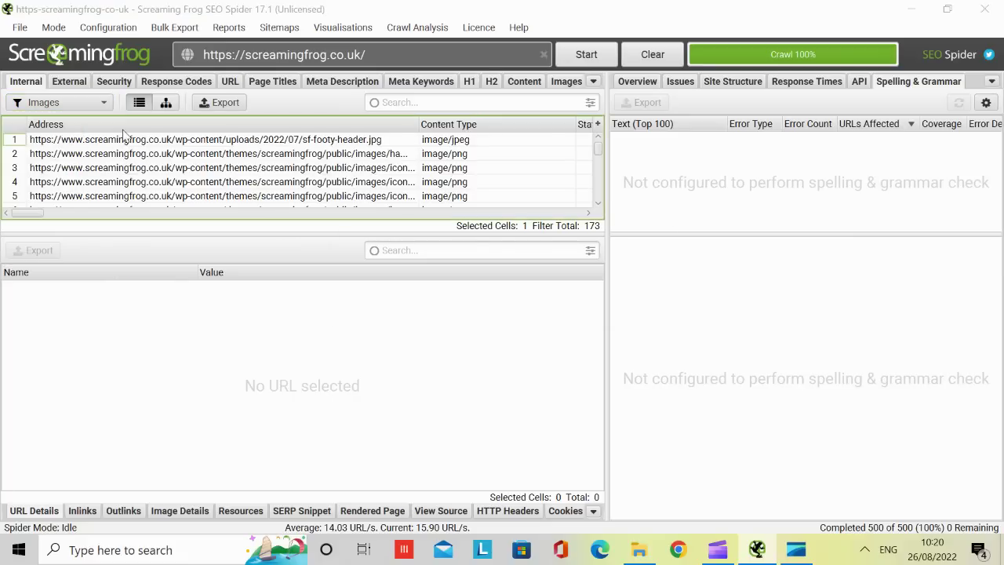
# Sort the internal images by address, view them as a directory tree, and return to the list view
pyautogui.click(144, 121)
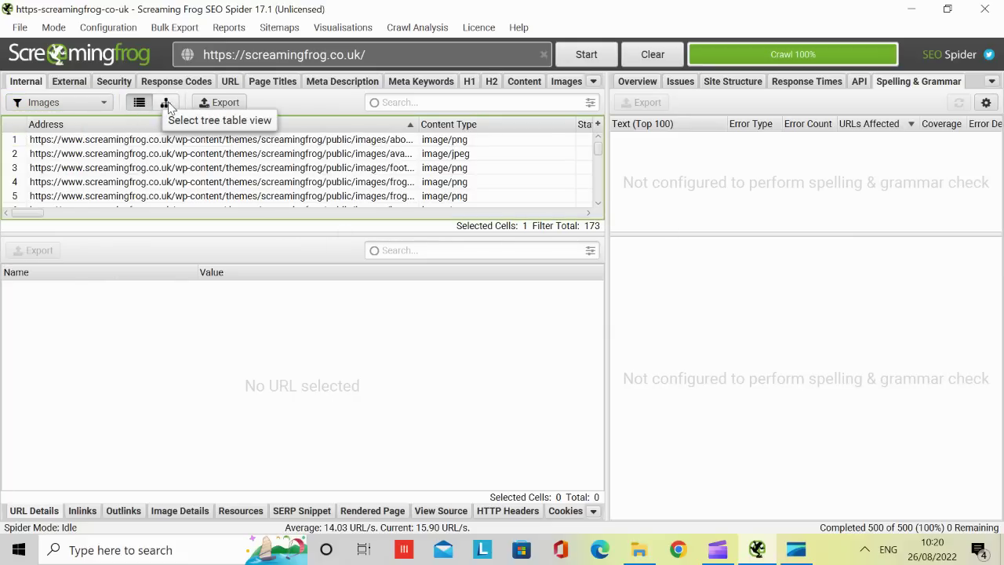
pyautogui.click(167, 104)
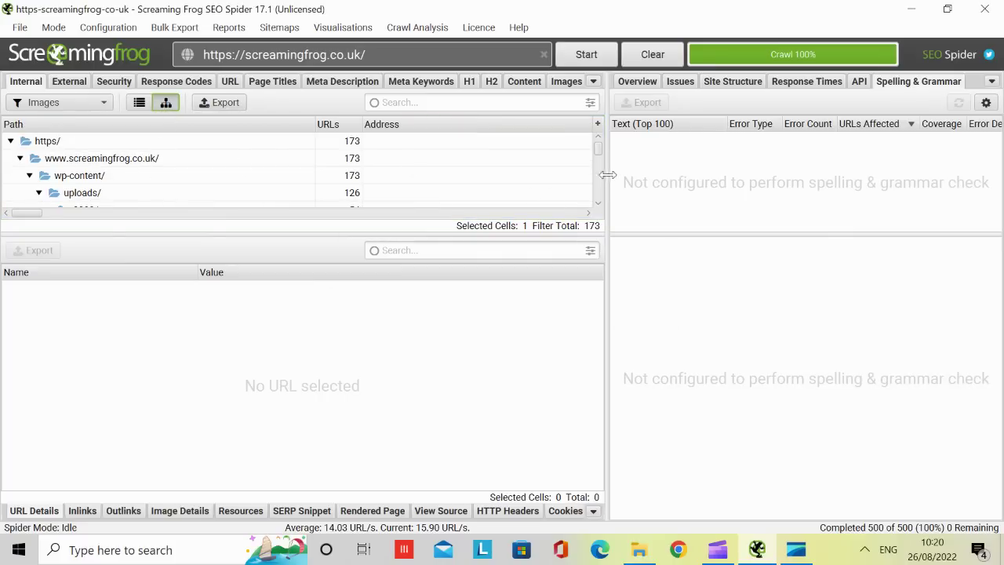
pyautogui.moveTo(601, 152)
pyautogui.mouseDown()
pyautogui.moveTo(601, 204)
pyautogui.moveTo(601, 140)
pyautogui.mouseUp()
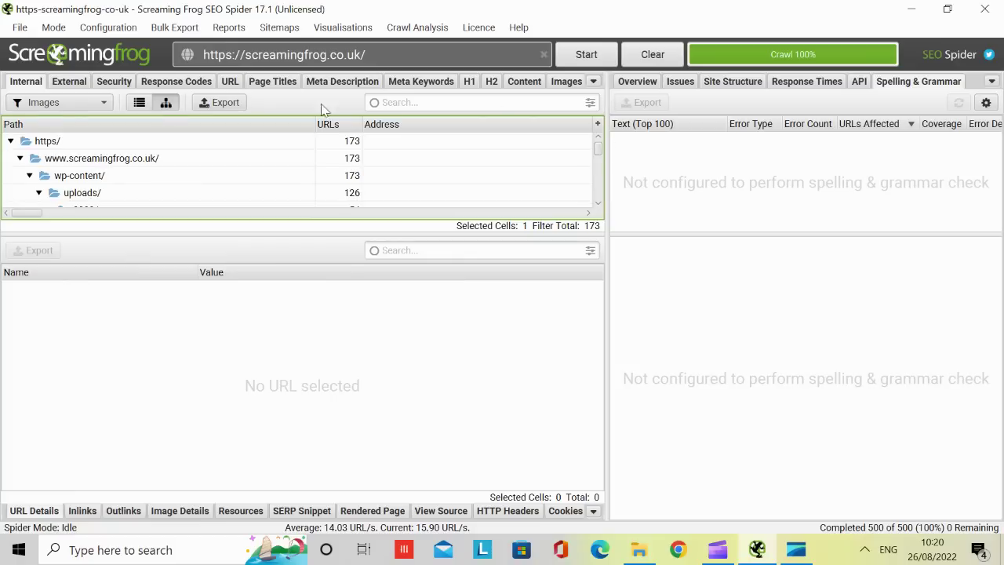
pyautogui.click(141, 105)
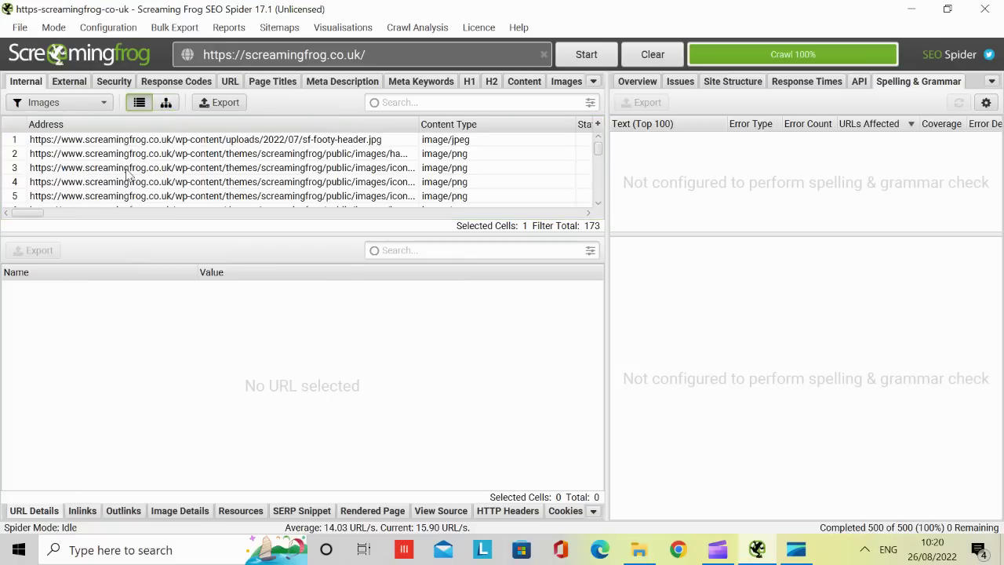
# Review the file type options for exporting the internal images list, and cancel the export without saving
pyautogui.click(232, 110)
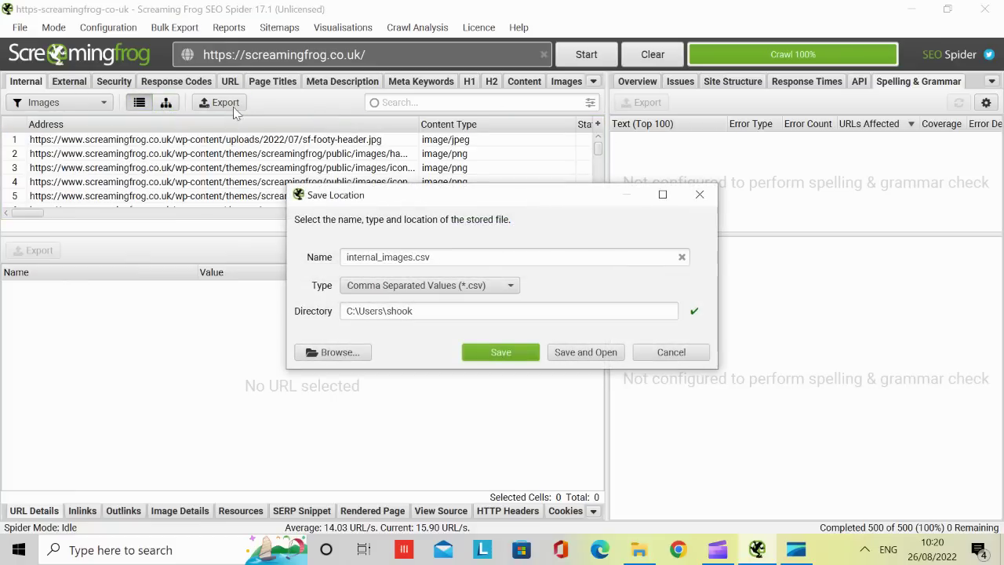
pyautogui.click(510, 288)
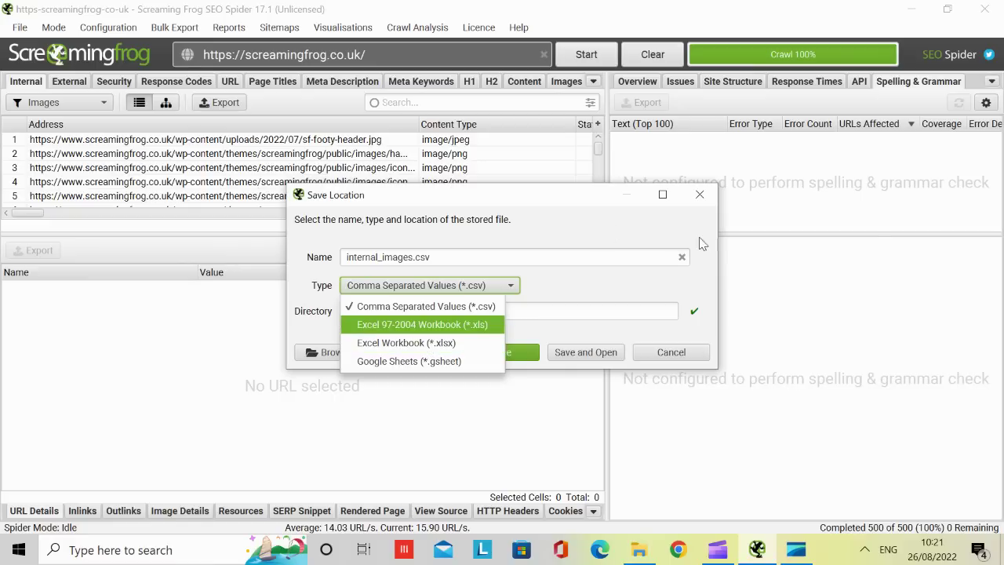
pyautogui.click(626, 236)
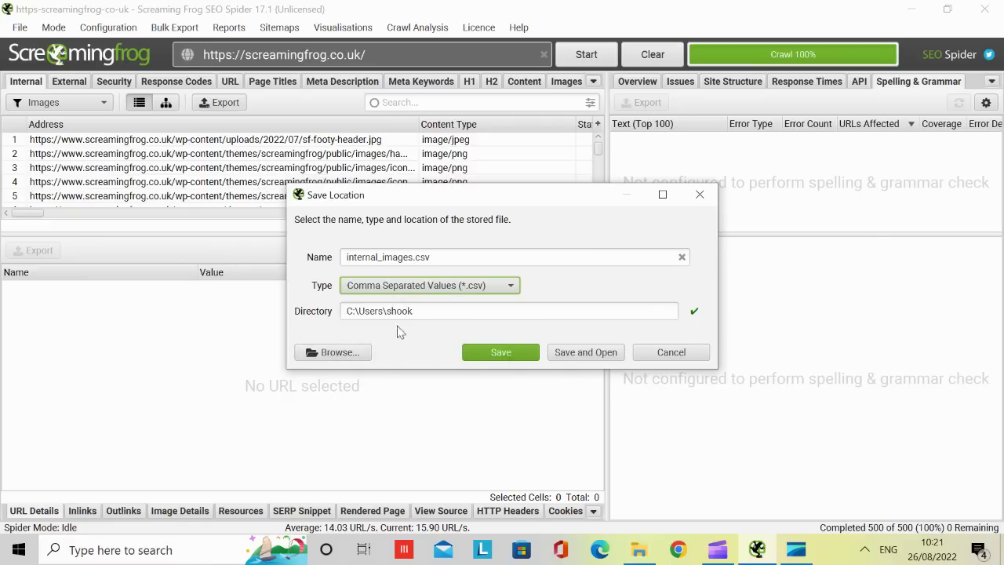
pyautogui.click(685, 361)
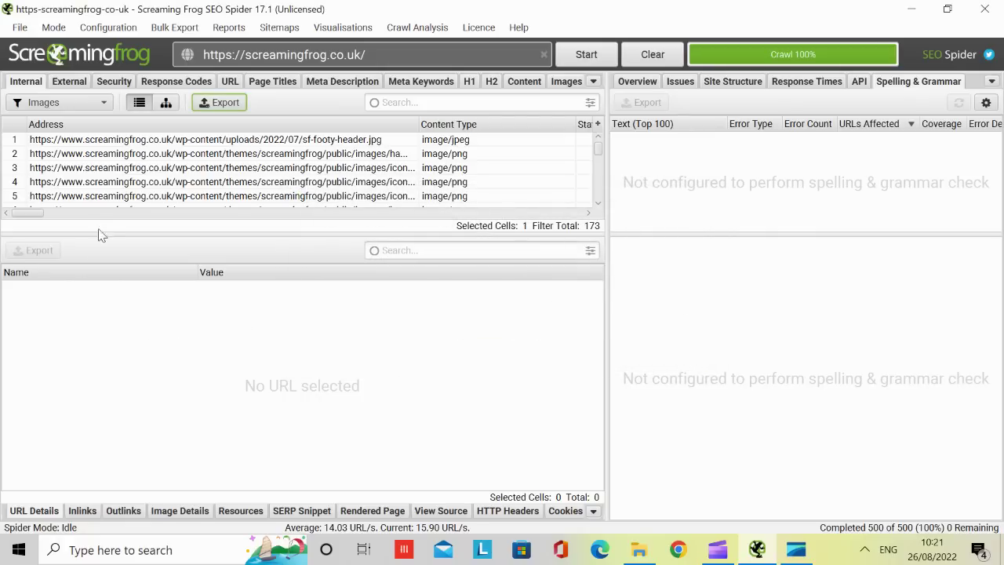
# Display the crawled external URLs and set their filter to All
pyautogui.click(76, 84)
pyautogui.click(100, 102)
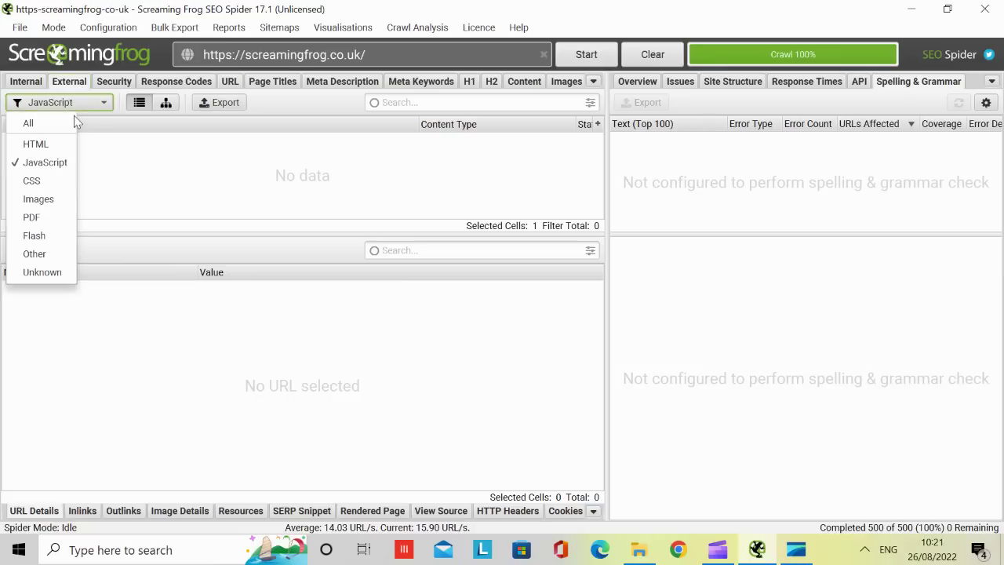
pyautogui.click(31, 123)
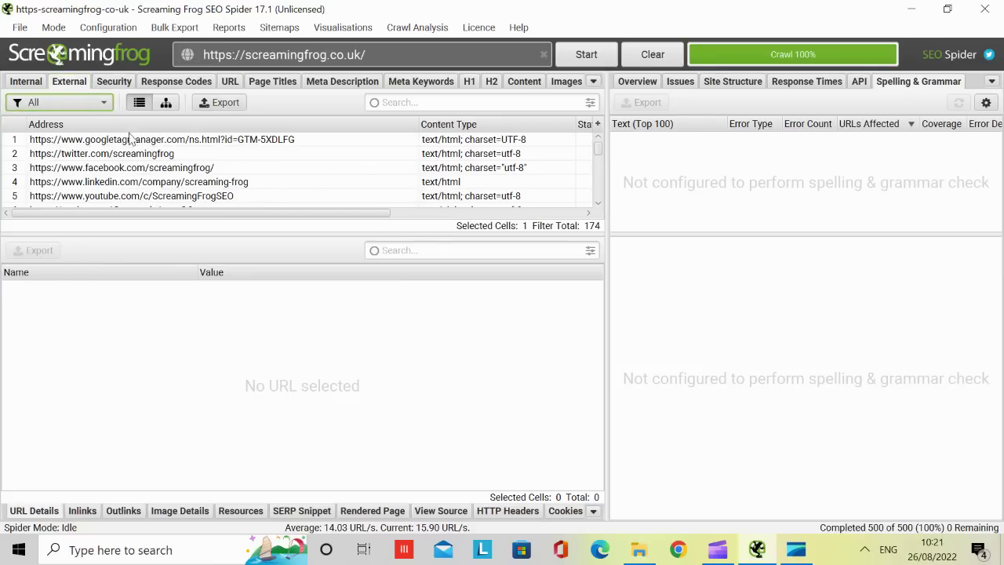
pyautogui.moveTo(381, 212); pyautogui.dragTo(235, 193)
# Examine the security data of the crawled URLs, including content type, status code, status and HTTP version
pyautogui.click(119, 83)
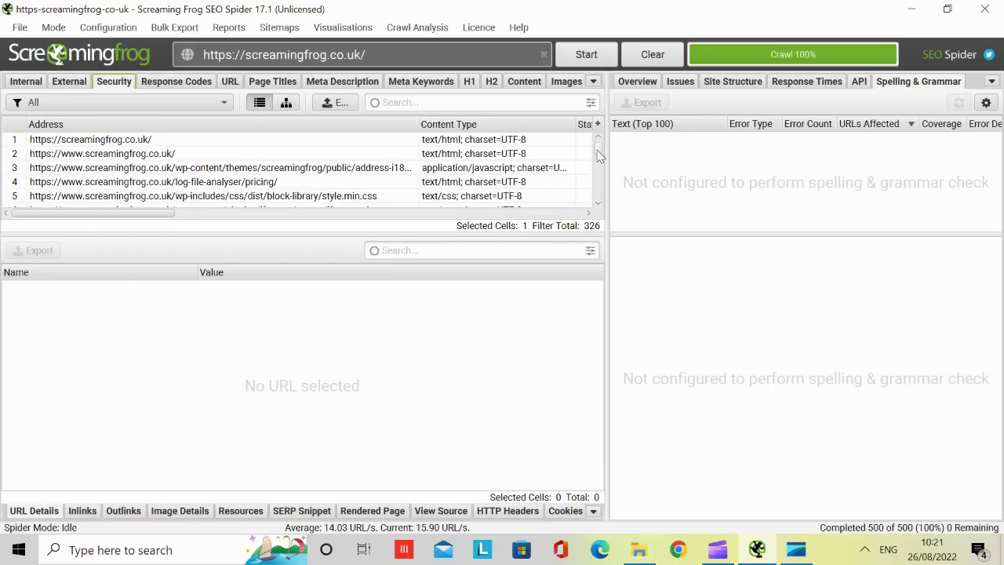
pyautogui.scroll(-3, 536, 182)
pyautogui.moveTo(157, 212); pyautogui.dragTo(225, 219)
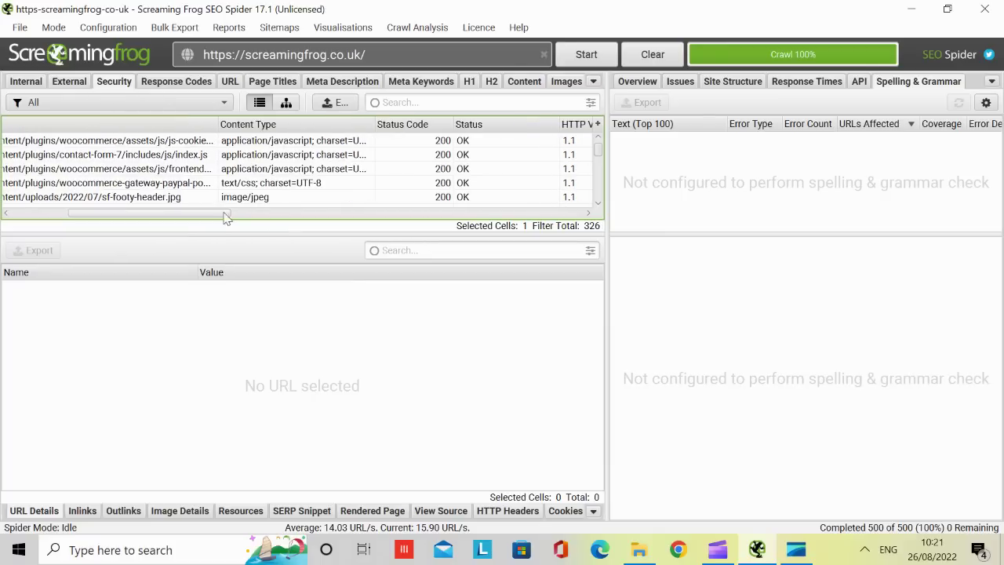
pyautogui.scroll(-5, 506, 182)
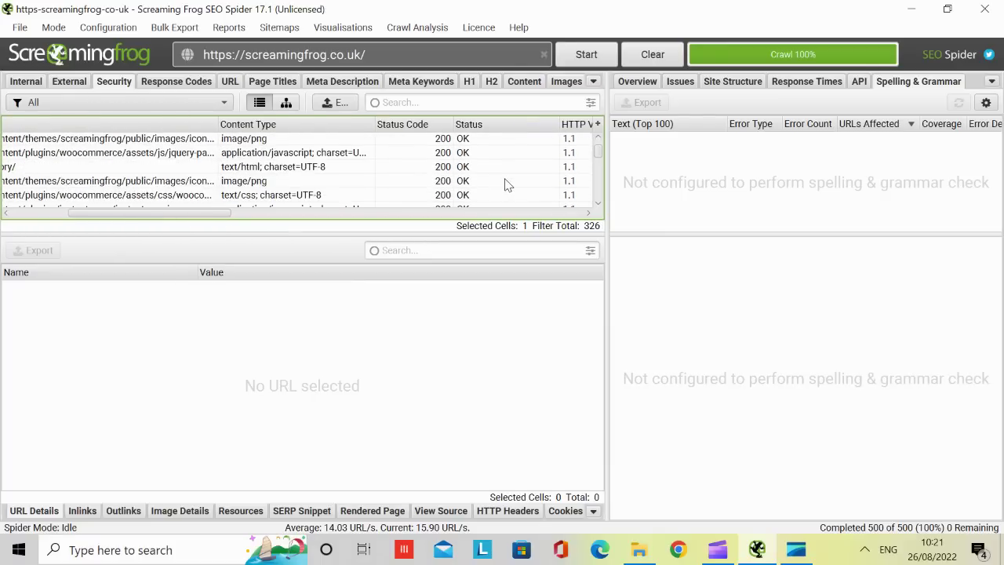
pyautogui.scroll(-2, 506, 184)
pyautogui.moveTo(191, 212); pyautogui.dragTo(23, 213)
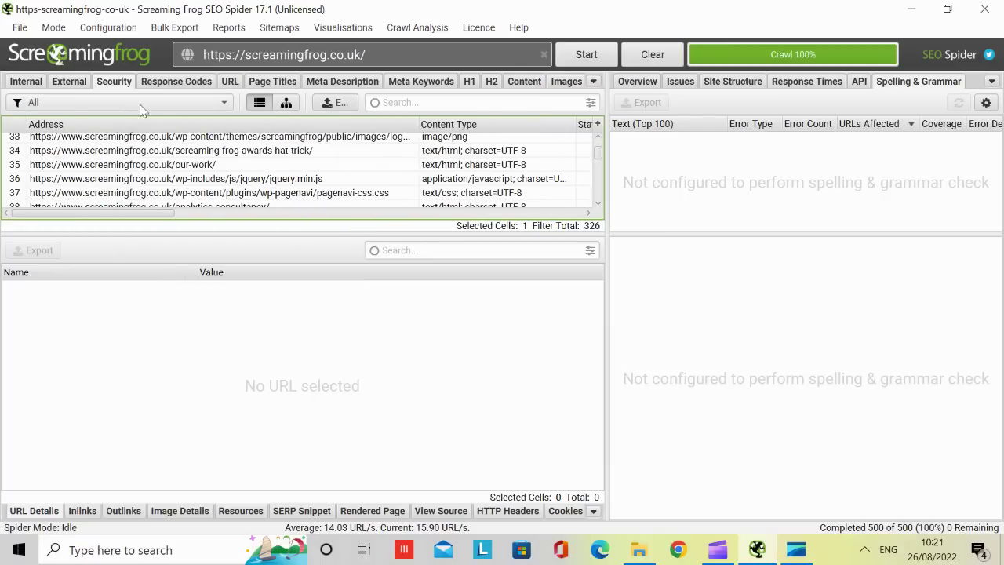
# View the response codes data for internal and external URLs, followed by the URL data
pyautogui.click(177, 82)
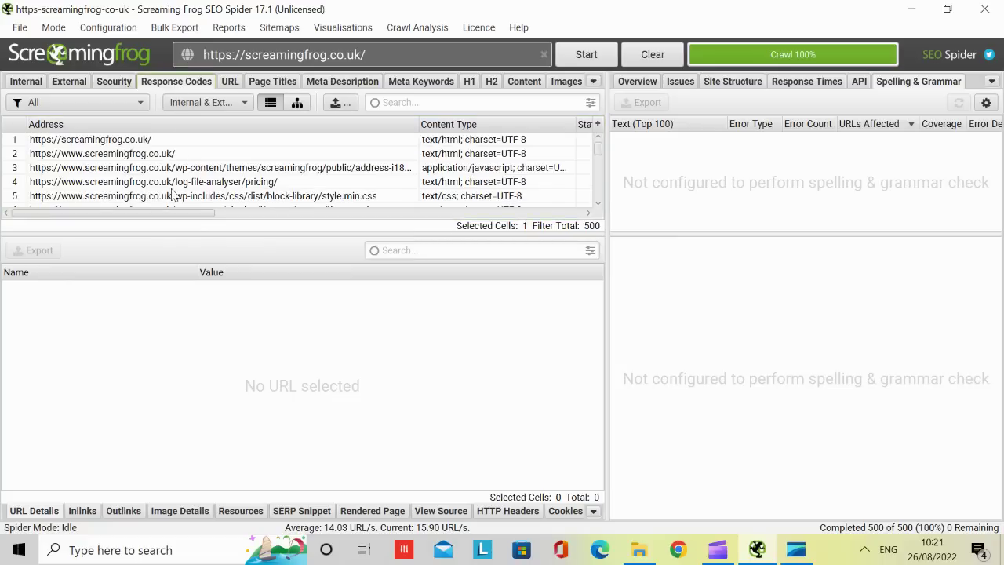
pyautogui.moveTo(191, 213)
pyautogui.mouseDown()
pyautogui.moveTo(547, 220)
pyautogui.moveTo(196, 219)
pyautogui.mouseUp()
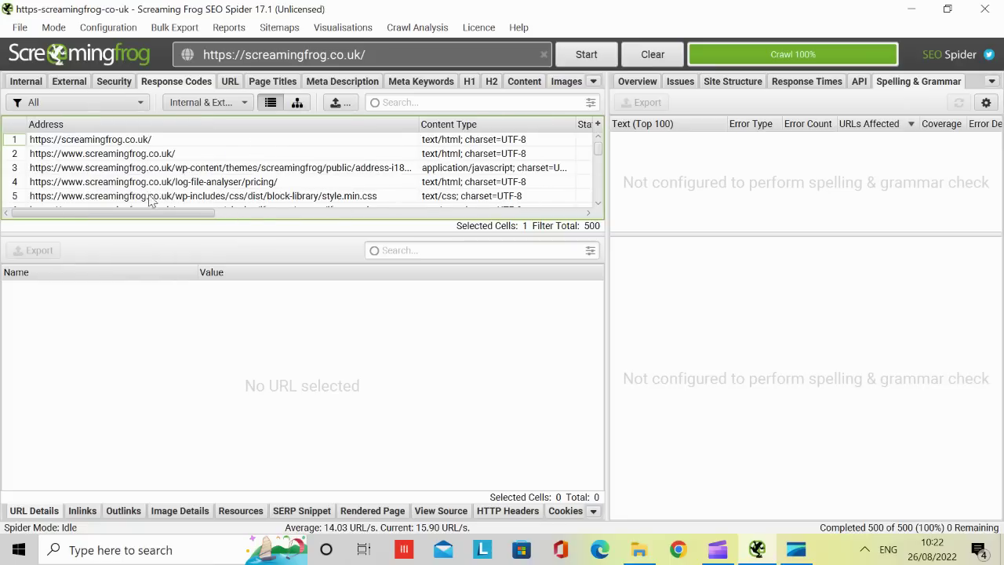
pyautogui.click(231, 83)
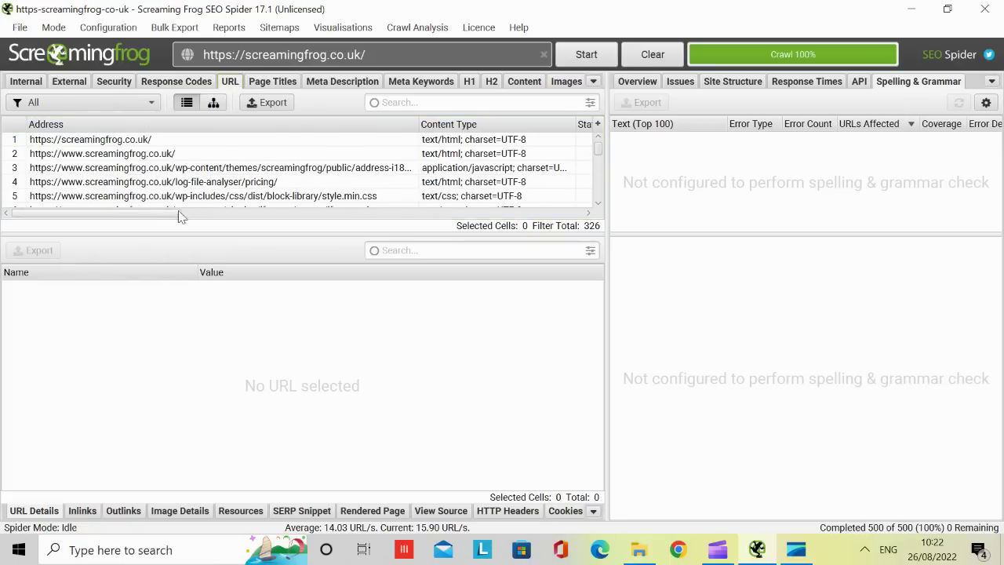
pyautogui.moveTo(179, 211); pyautogui.dragTo(126, 179)
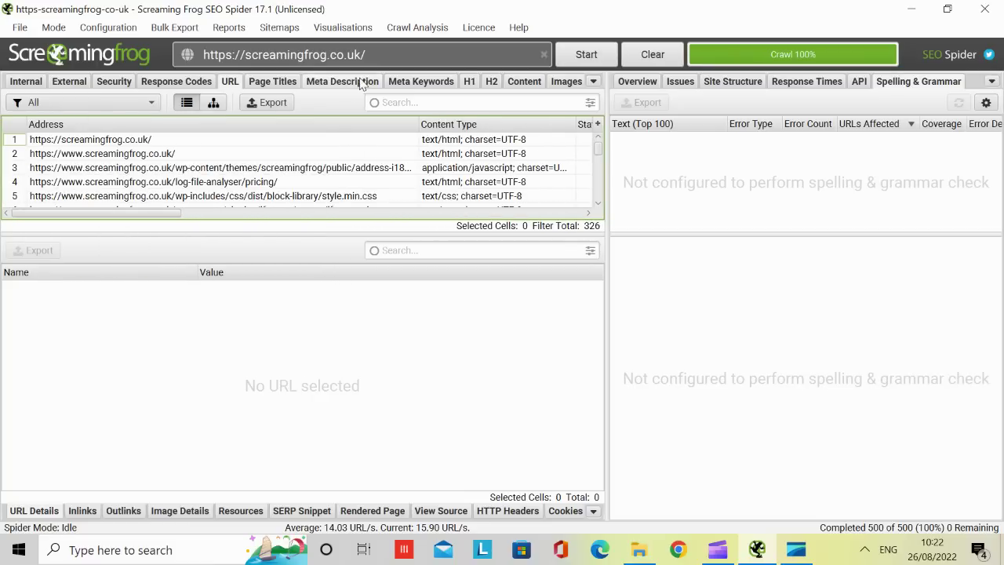
# Examine the page titles over 60 characters, including their title length, pixel width and indexability
pyautogui.click(275, 84)
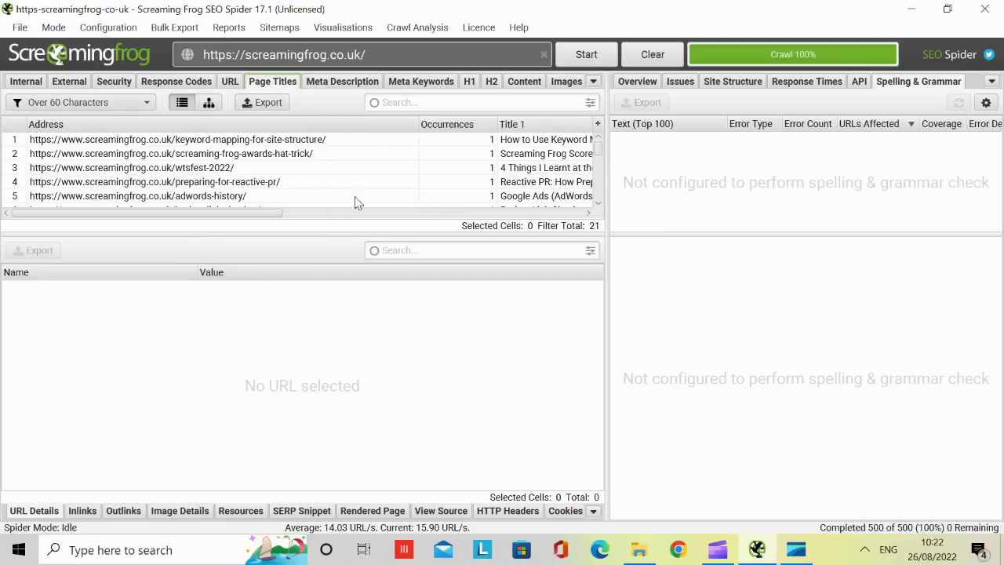
pyautogui.moveTo(189, 216); pyautogui.dragTo(498, 218)
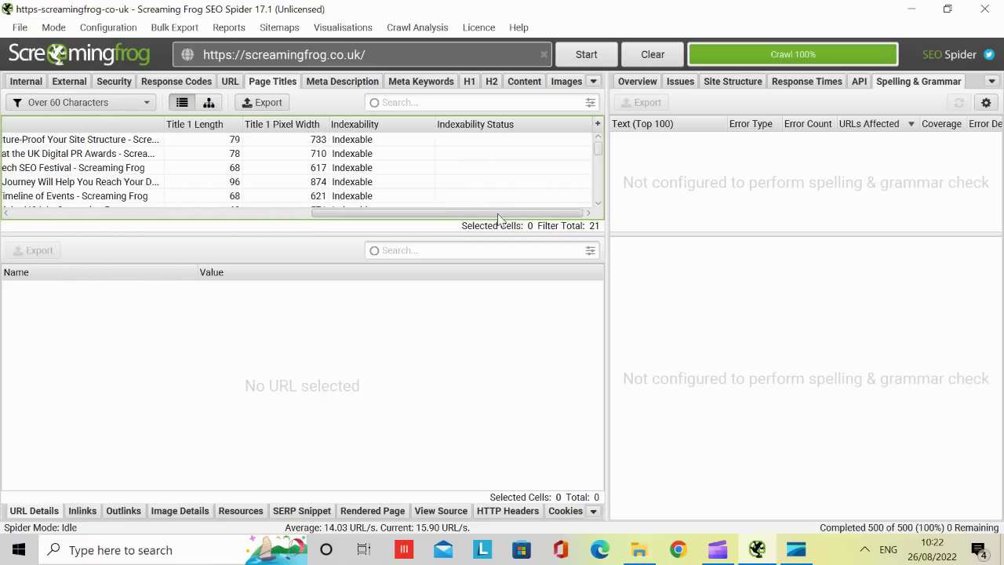
pyautogui.moveTo(498, 218); pyautogui.dragTo(462, 226)
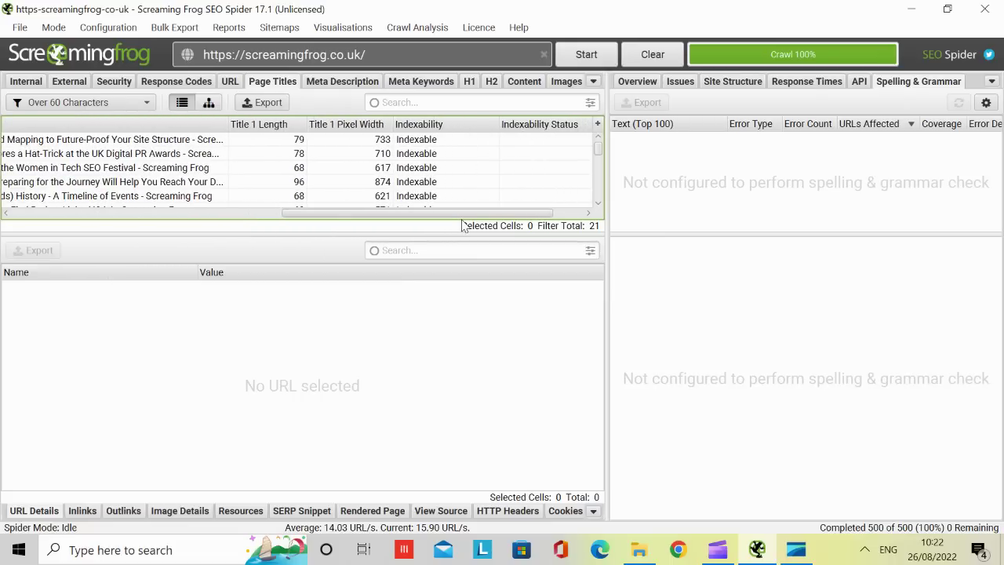
pyautogui.moveTo(452, 219); pyautogui.dragTo(417, 218)
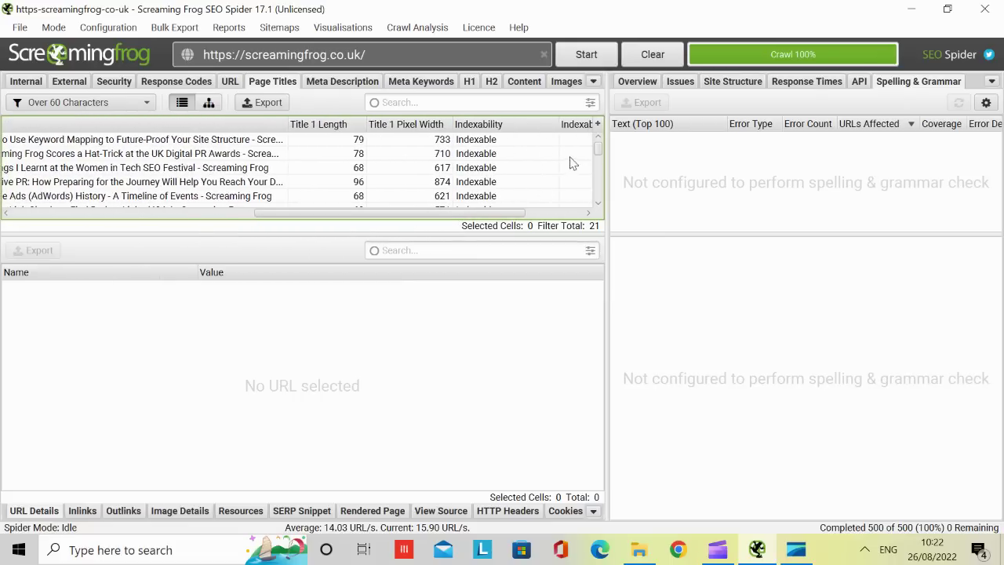
pyautogui.moveTo(598, 149)
pyautogui.mouseDown()
pyautogui.moveTo(598, 176)
pyautogui.moveTo(601, 130)
pyautogui.mouseUp()
pyautogui.moveTo(409, 213); pyautogui.dragTo(130, 214)
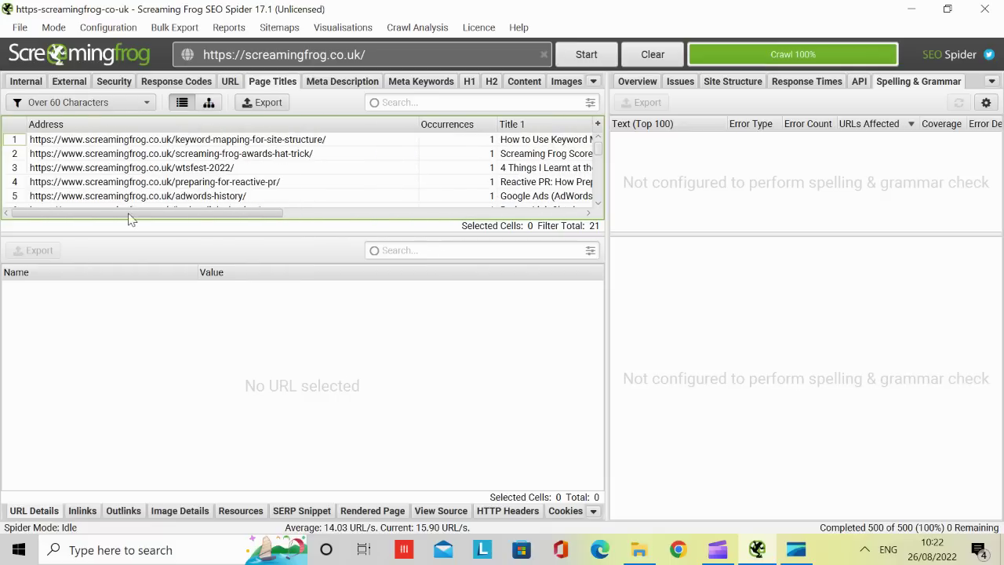
# Review the meta descriptions and the meta keywords of the crawled pages, including keywords length and indexability
pyautogui.click(345, 82)
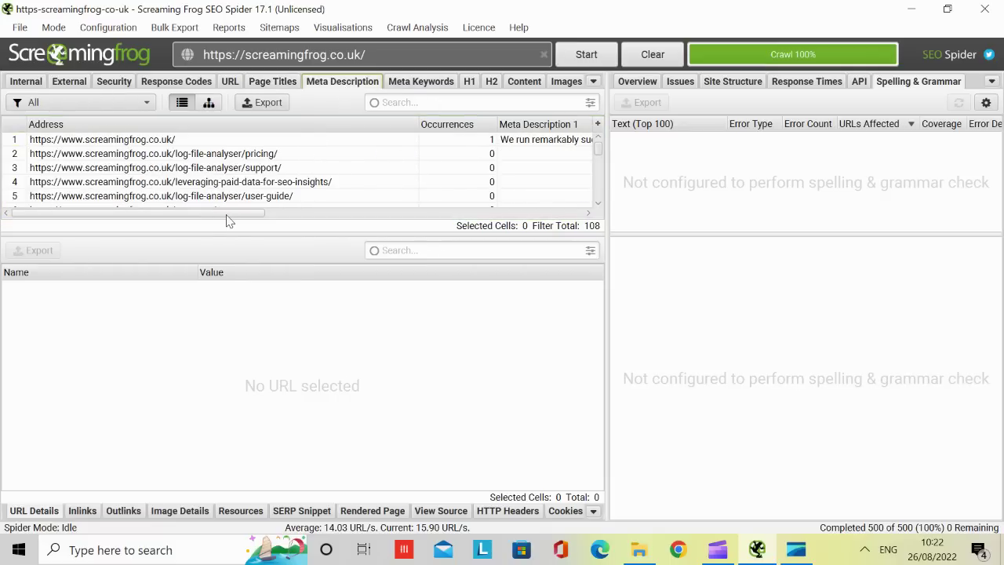
pyautogui.moveTo(240, 220); pyautogui.dragTo(300, 223)
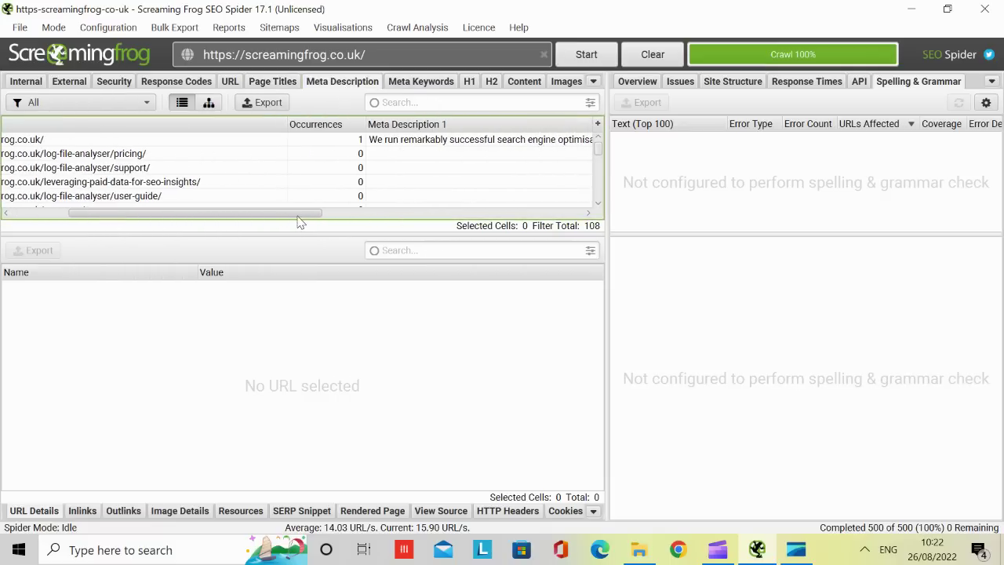
pyautogui.click(418, 85)
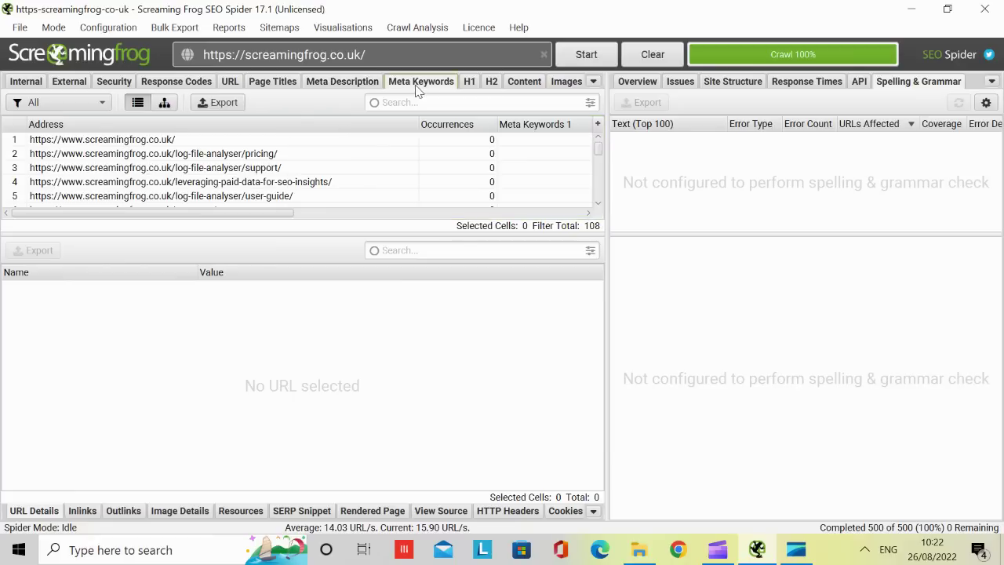
pyautogui.moveTo(287, 216); pyautogui.dragTo(310, 182)
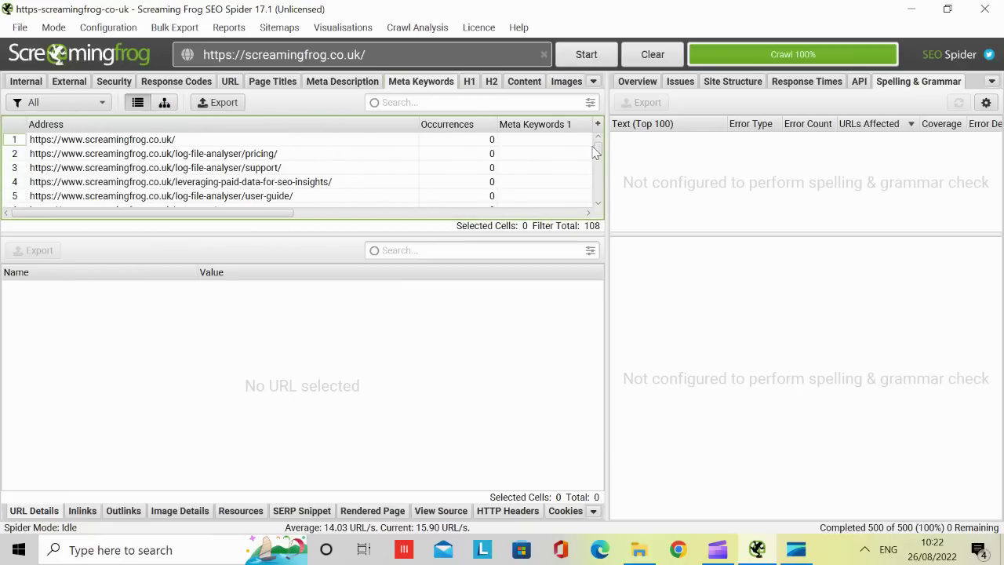
pyautogui.moveTo(601, 148); pyautogui.dragTo(602, 168)
pyautogui.moveTo(284, 212); pyautogui.dragTo(596, 165)
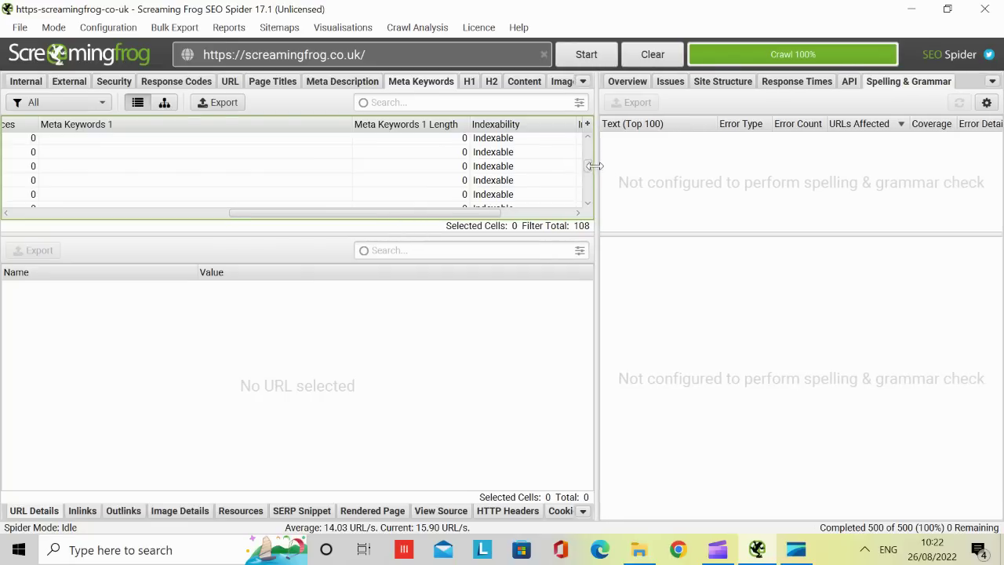
pyautogui.scroll(-2, 587, 182)
pyautogui.click(462, 202)
pyautogui.hotkey('shift', 'Right')
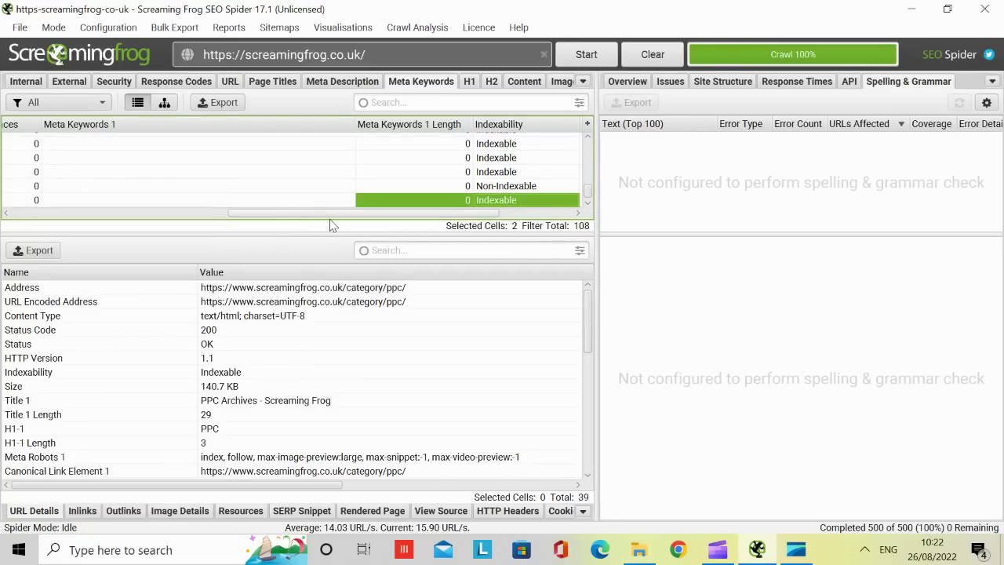
pyautogui.moveTo(330, 215); pyautogui.dragTo(103, 205)
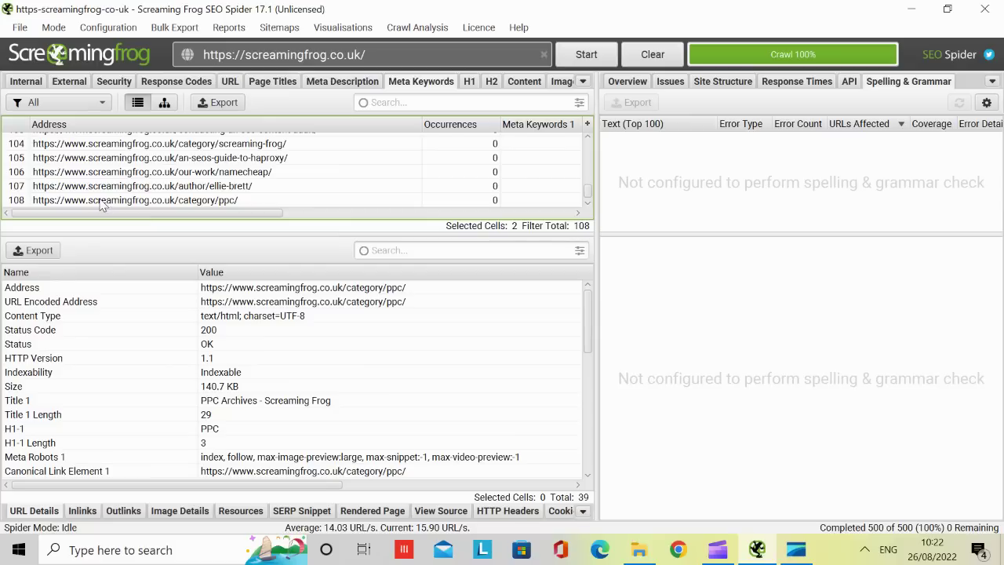
pyautogui.click(100, 201)
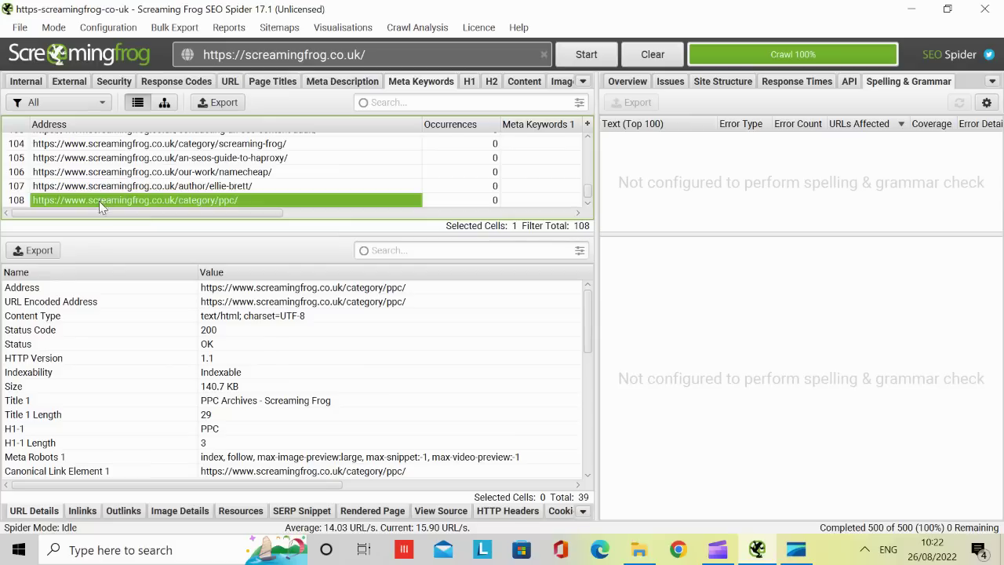
# Examine the inlinks, outlinks, image details, resources and SERP snippet of the selected category/ppc page
pyautogui.click(86, 511)
pyautogui.click(126, 512)
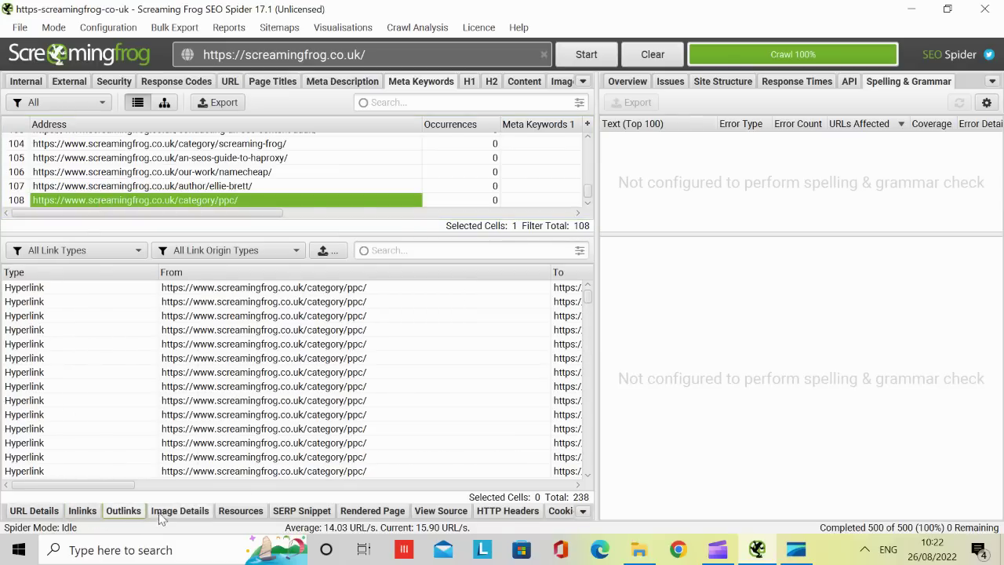
pyautogui.click(179, 512)
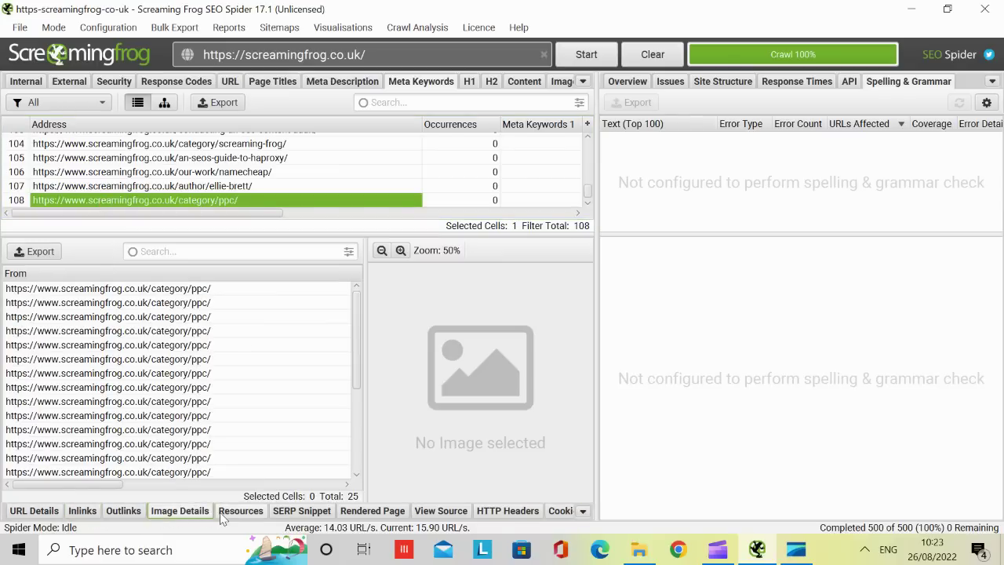
pyautogui.click(240, 514)
pyautogui.click(291, 512)
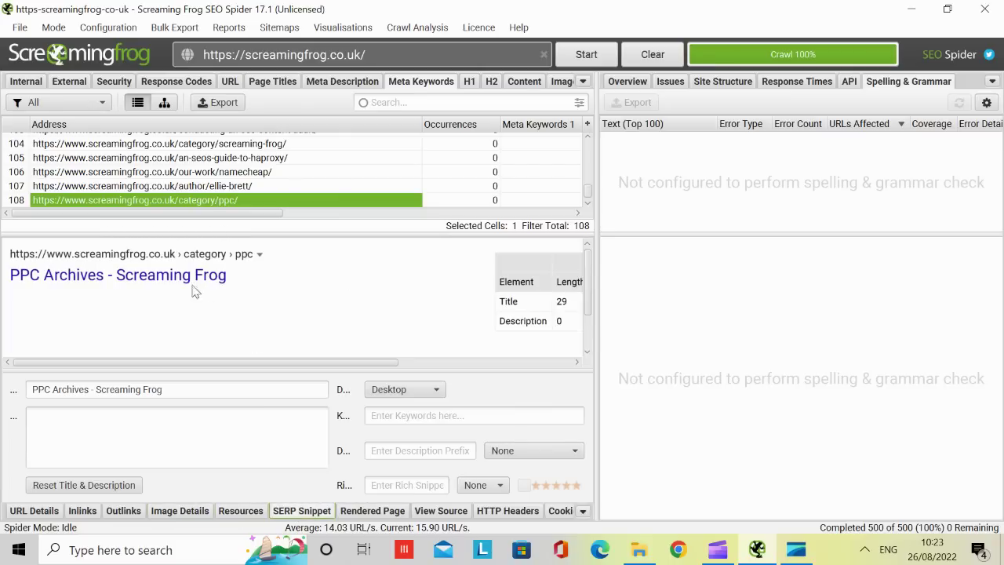
pyautogui.moveTo(314, 364); pyautogui.dragTo(149, 320)
# Check the rendered page, source, HTTP headers and cookies of the selected category/ppc page
pyautogui.click(385, 512)
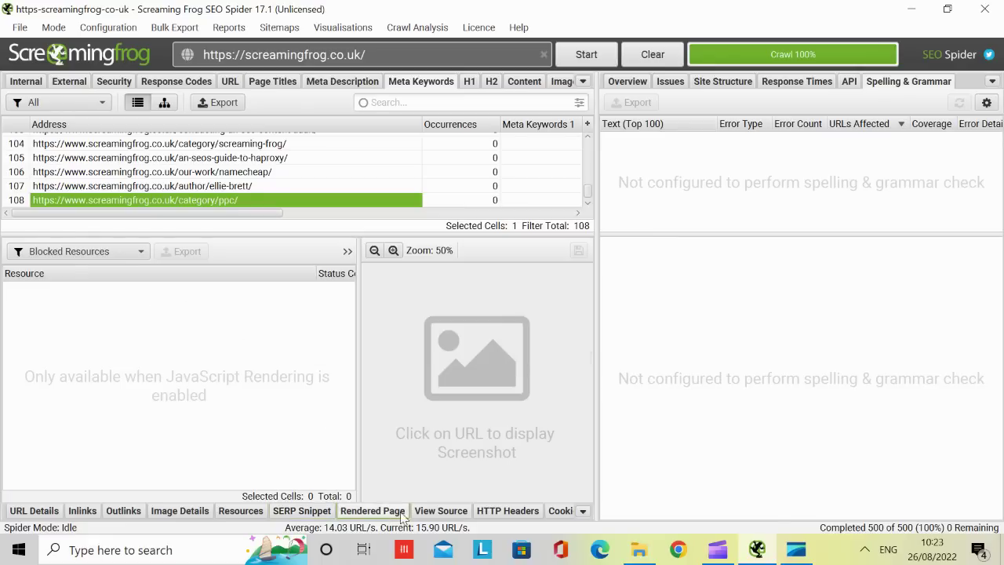
pyautogui.click(444, 514)
pyautogui.click(494, 513)
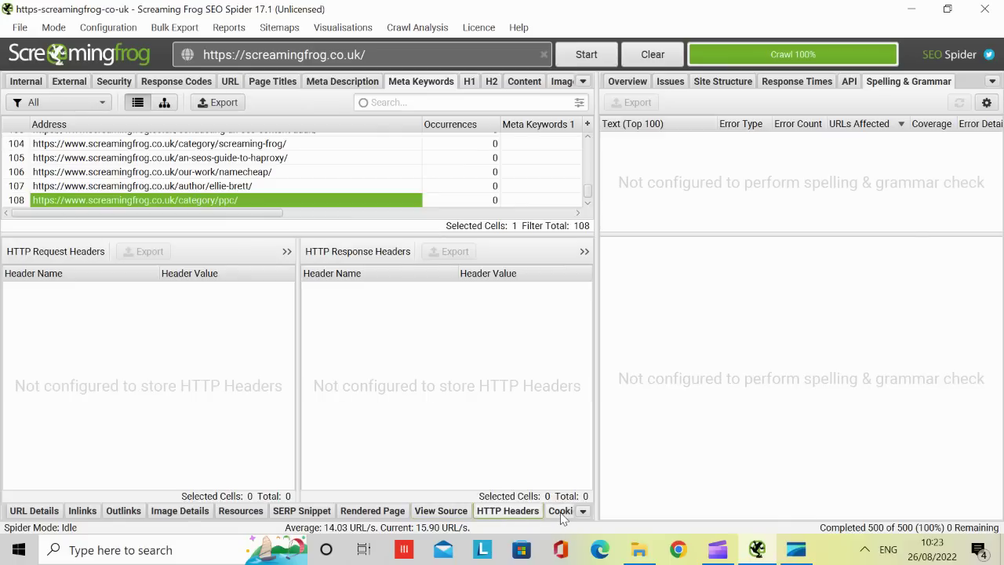
pyautogui.click(561, 512)
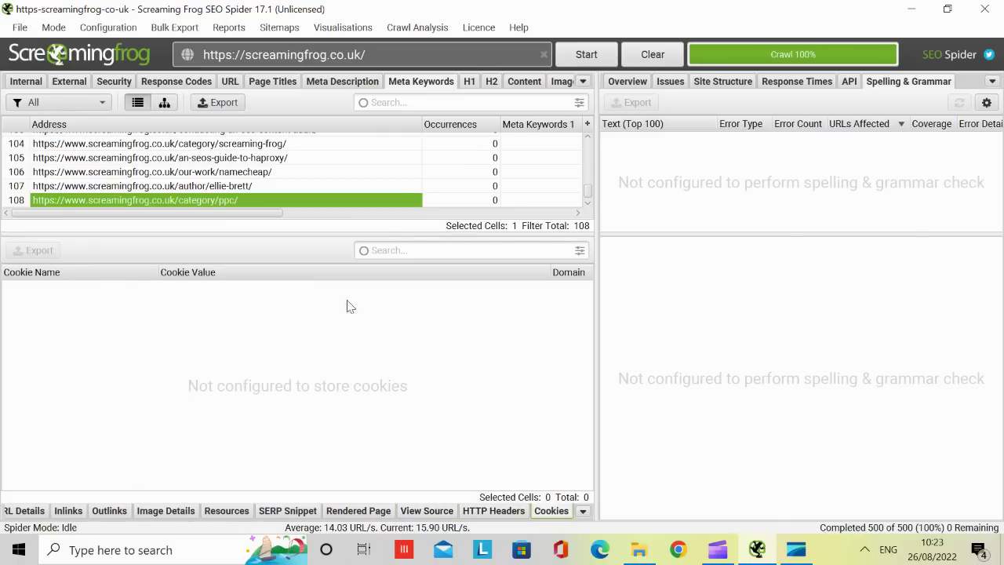
# Review the H1 headings of the crawled pages across all columns, and display the H2 headings
pyautogui.click(469, 81)
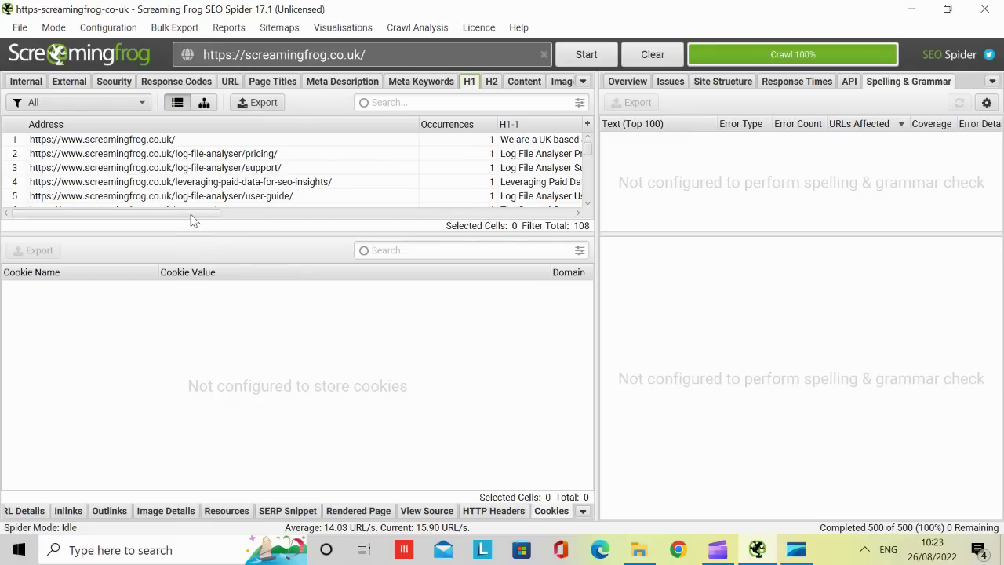
pyautogui.moveTo(191, 215); pyautogui.dragTo(541, 202)
pyautogui.click(491, 82)
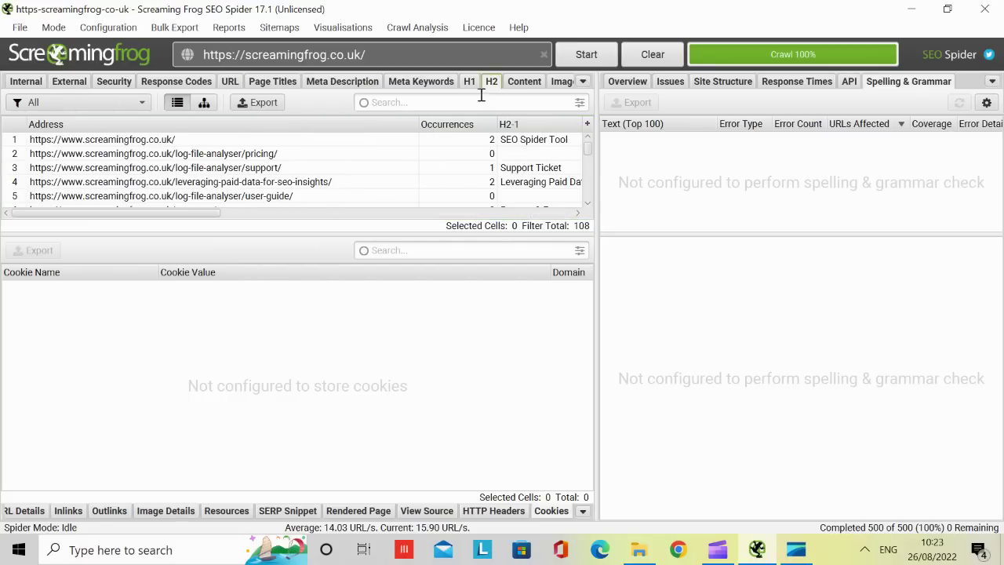
# Review the H2 headings of the crawled pages, including the H2-1, length and H2-2 columns
pyautogui.moveTo(180, 214); pyautogui.dragTo(256, 217)
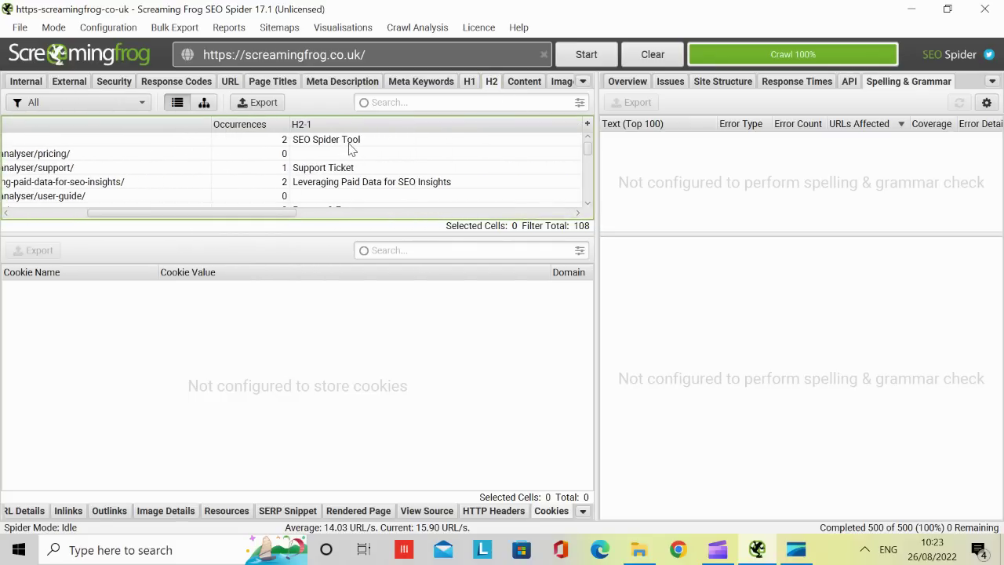
pyautogui.click(342, 173)
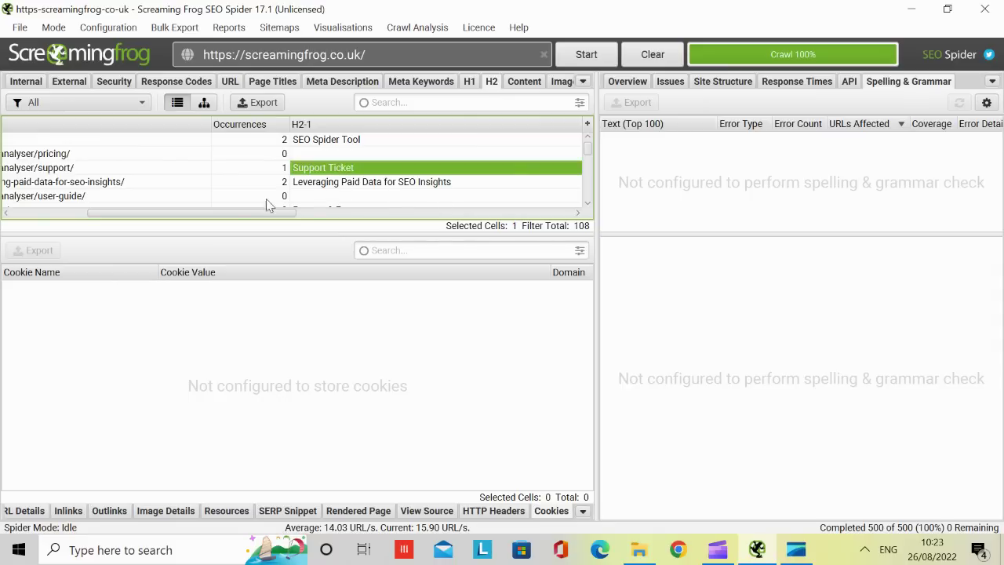
pyautogui.moveTo(590, 154)
pyautogui.mouseDown()
pyautogui.moveTo(590, 170)
pyautogui.moveTo(590, 154)
pyautogui.mouseUp()
pyautogui.moveTo(212, 218); pyautogui.dragTo(308, 208)
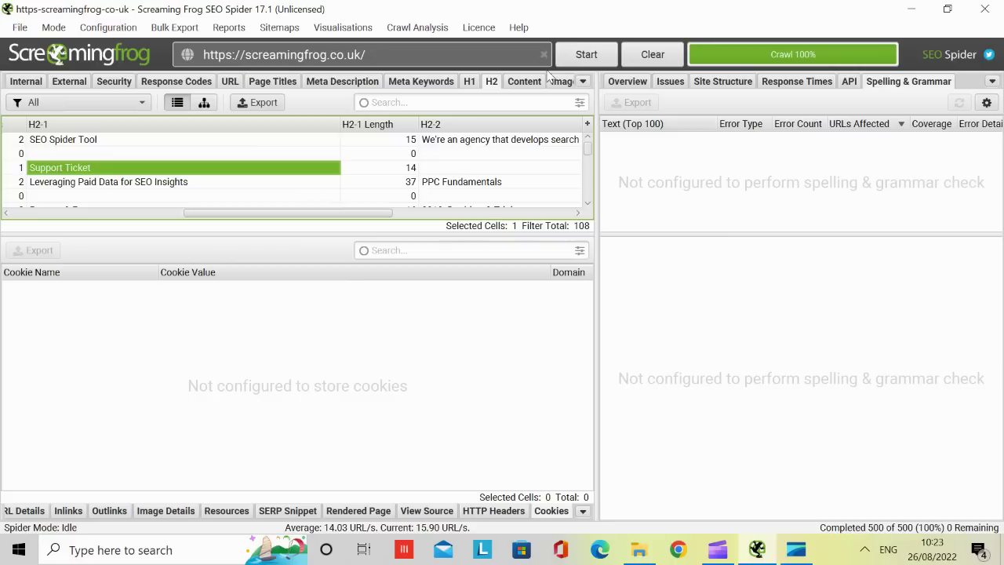
# Review the content data of the crawled pages, checking the homepage's word count and the similarity, near-duplicate and language error columns
pyautogui.click(524, 82)
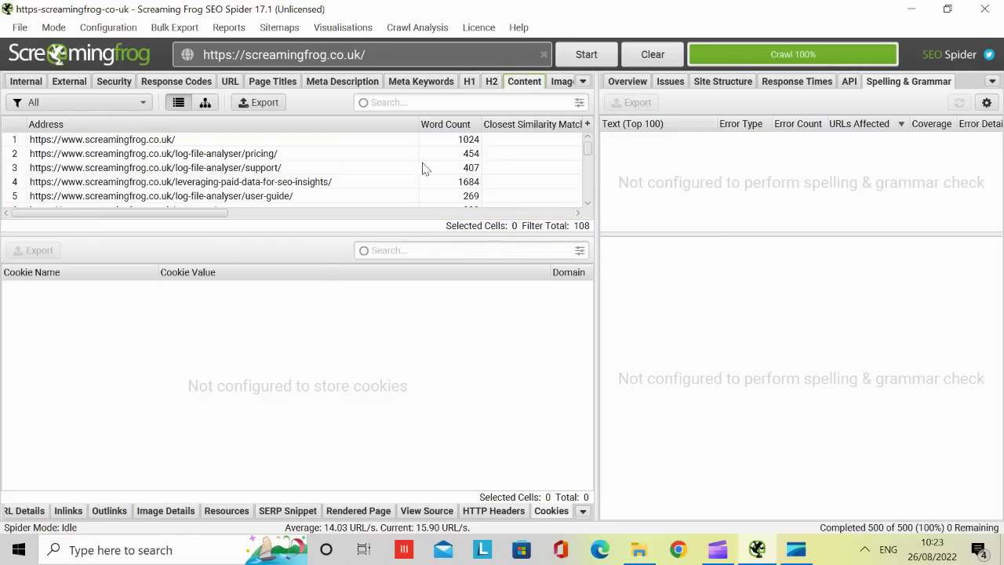
pyautogui.click(156, 141)
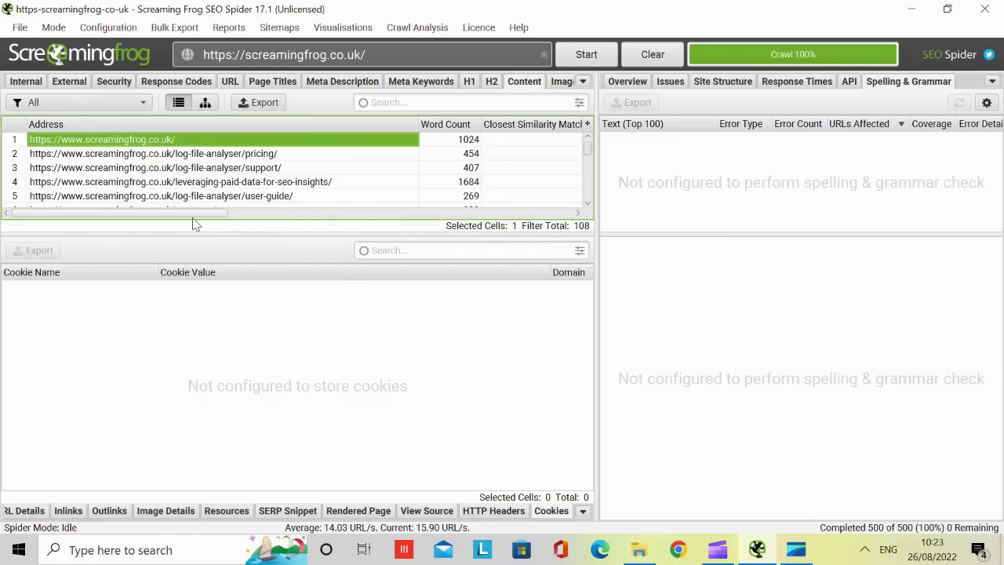
pyautogui.moveTo(193, 214); pyautogui.dragTo(297, 224)
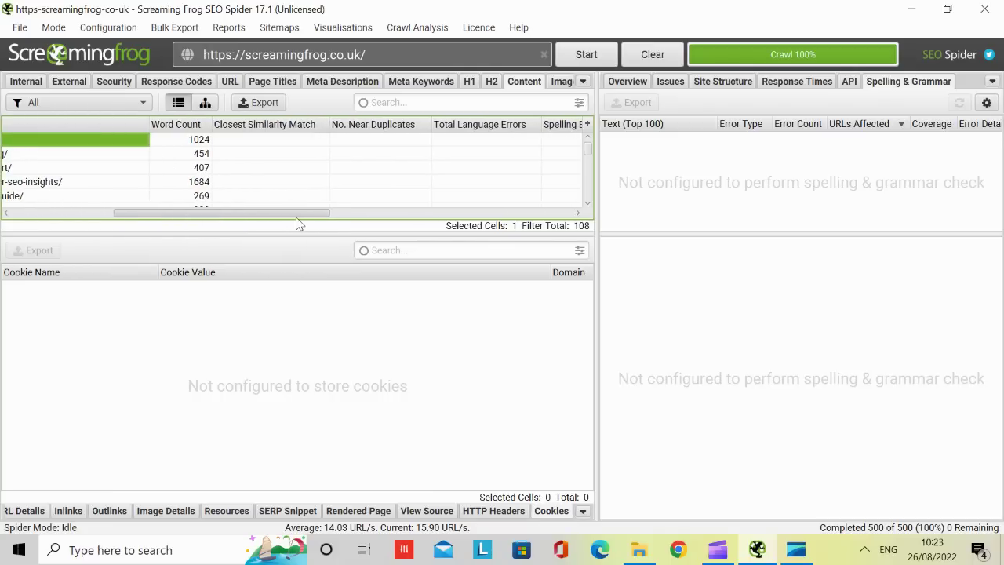
pyautogui.click(205, 145)
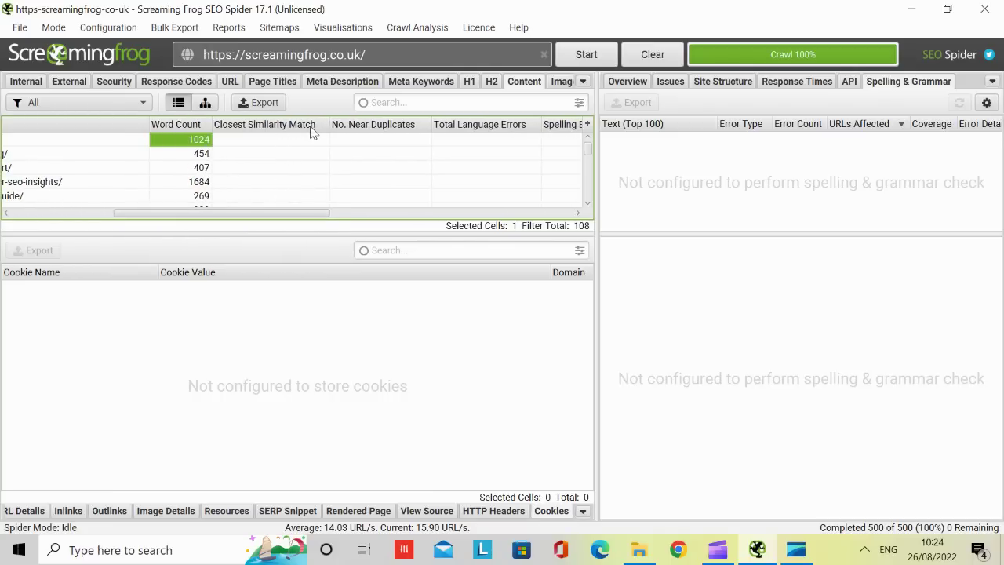
pyautogui.moveTo(305, 213); pyautogui.dragTo(130, 206)
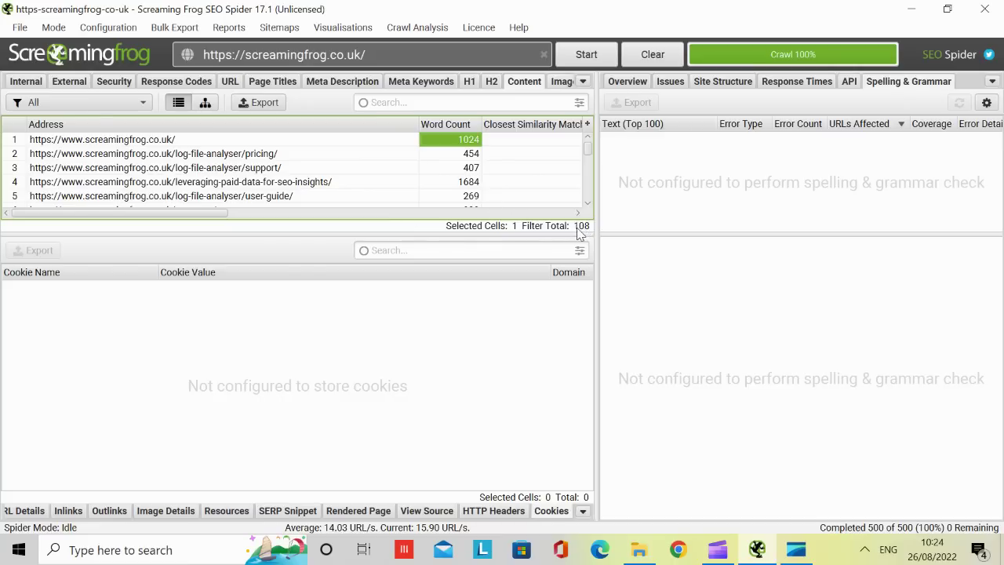
# Display the crawled images and check the URL details of the second and third image addresses
pyautogui.click(562, 83)
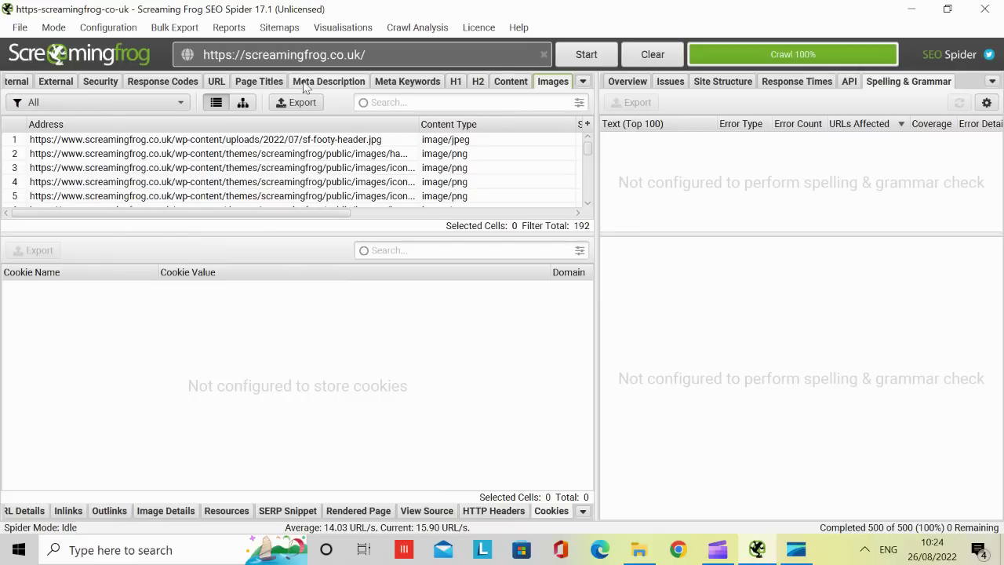
pyautogui.click(92, 143)
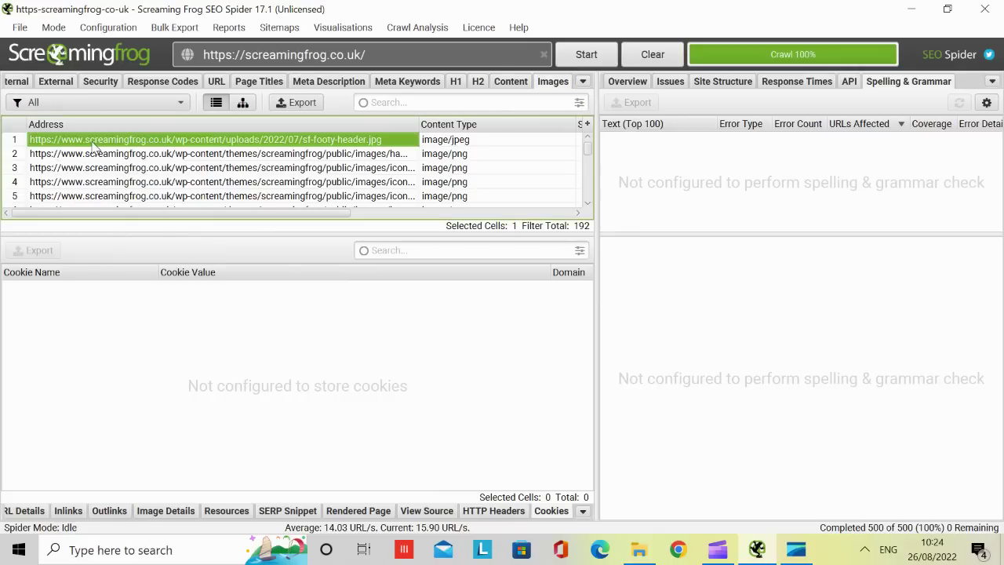
pyautogui.click(98, 161)
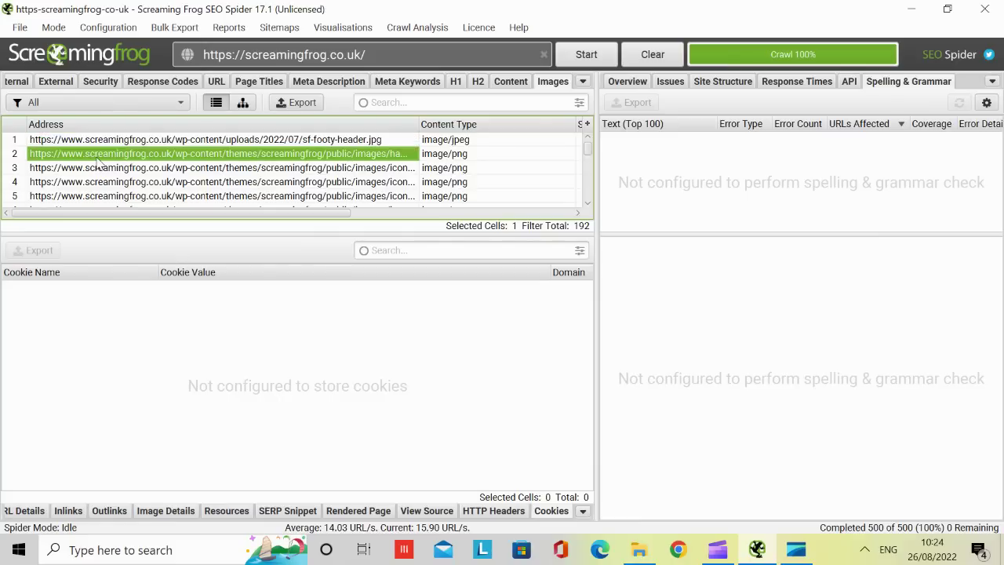
pyautogui.click(28, 510)
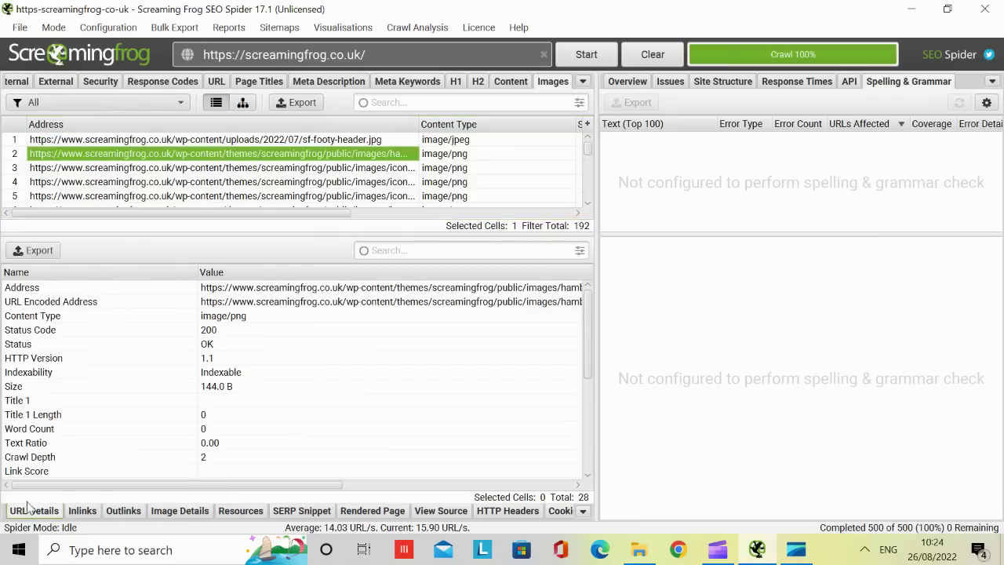
pyautogui.click(110, 169)
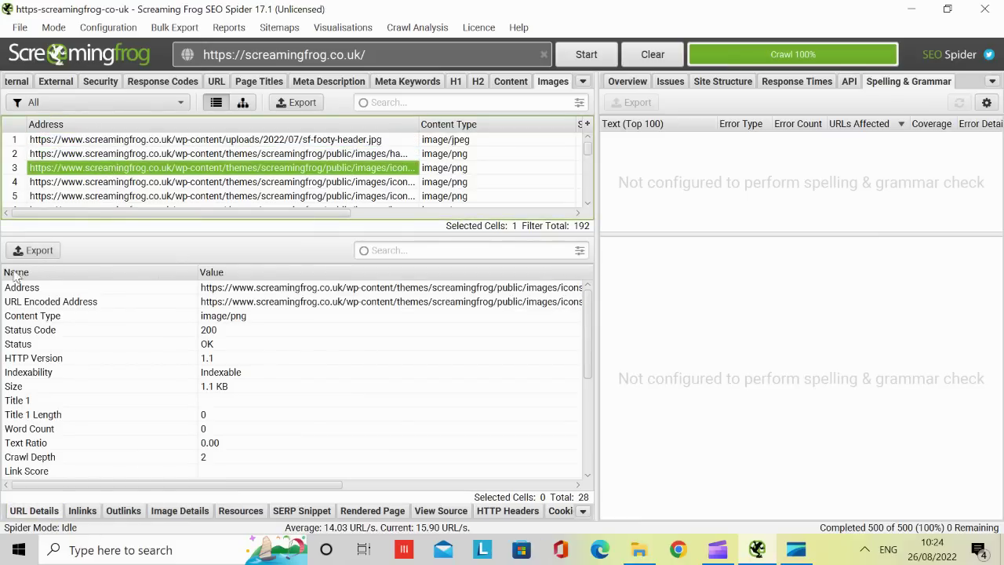
# Examine the inlinks, outlinks, image details and resources of the third image in the list
pyautogui.click(82, 511)
pyautogui.click(124, 511)
pyautogui.click(180, 511)
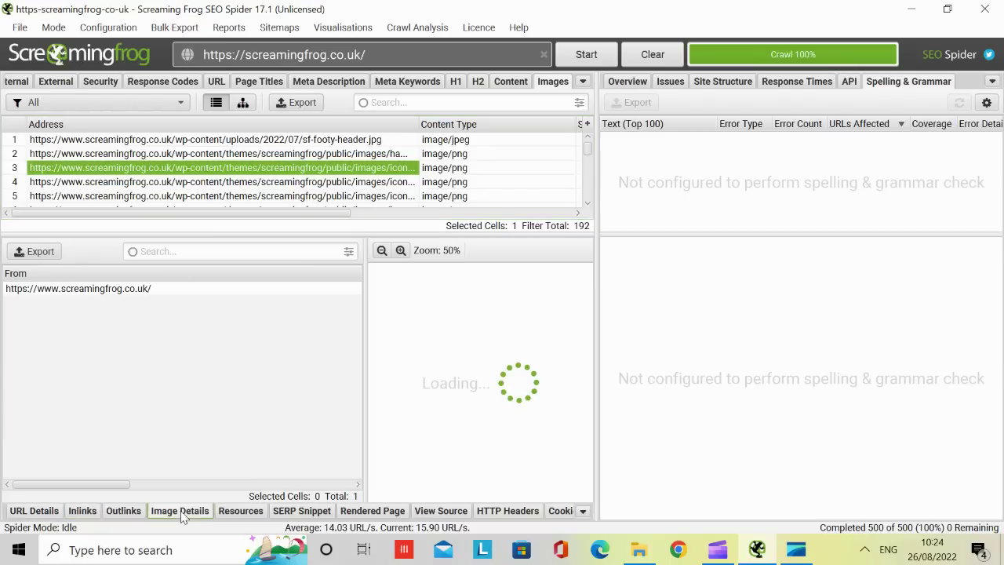
pyautogui.click(242, 511)
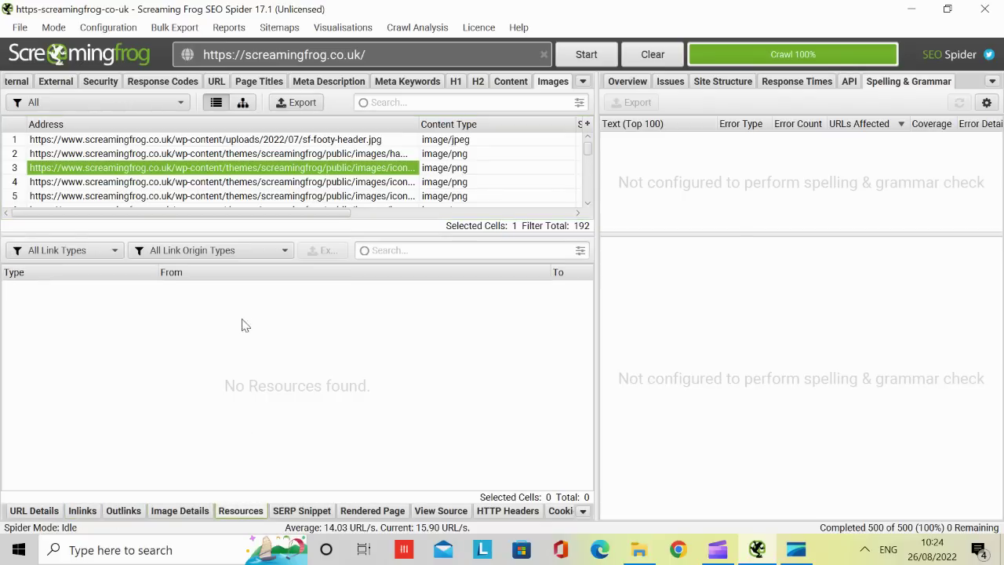
# Review the crawl overview and the issue details for Directives: Noindex, Canonicals: Missing and H1: Multiple
pyautogui.click(640, 83)
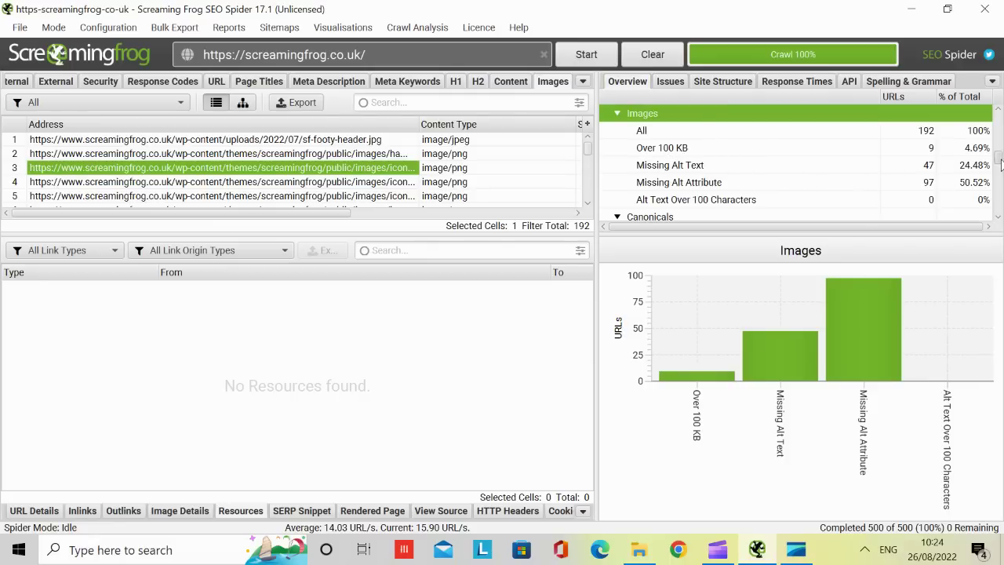
pyautogui.moveTo(999, 157); pyautogui.dragTo(1002, 114)
pyautogui.click(672, 82)
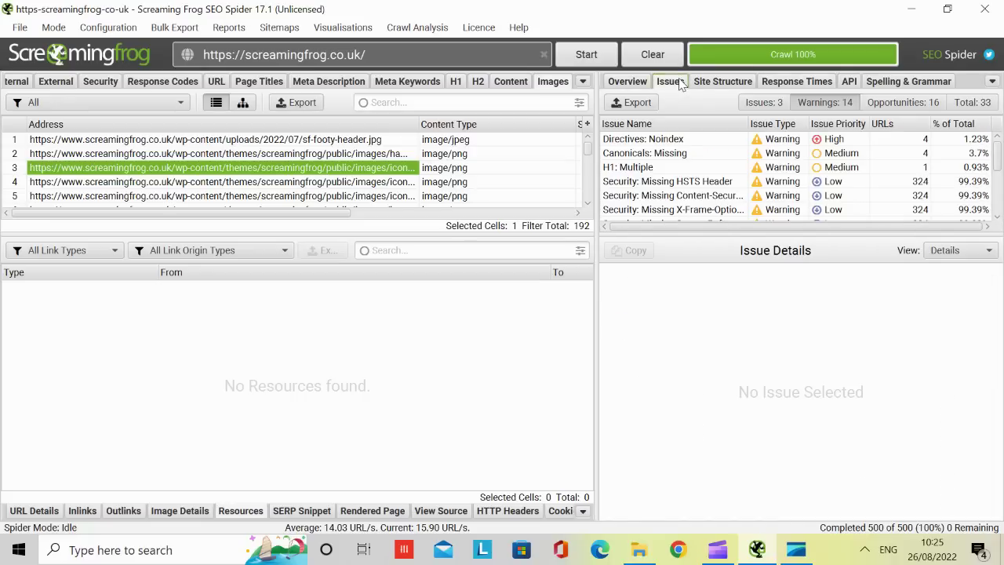
pyautogui.click(711, 141)
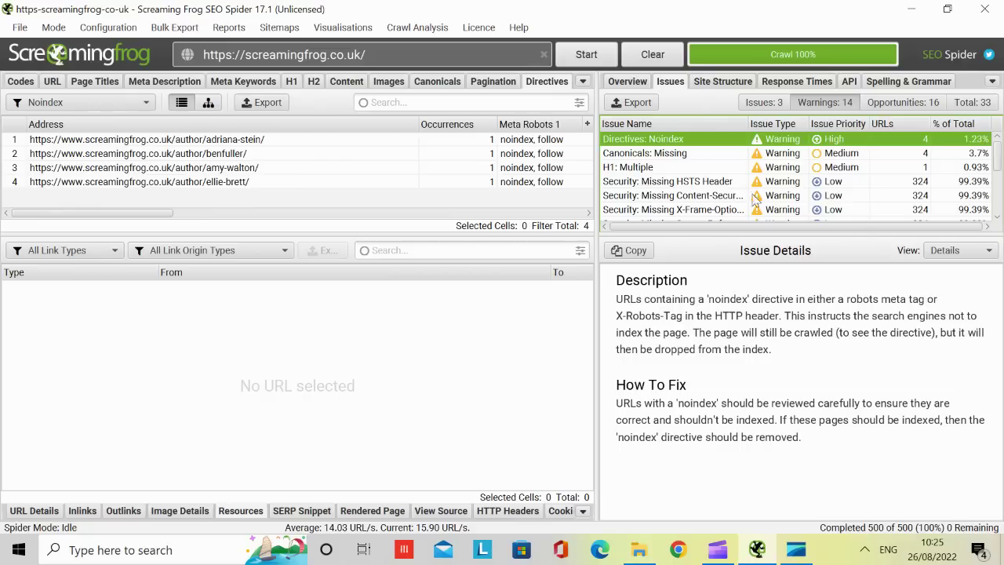
pyautogui.click(668, 155)
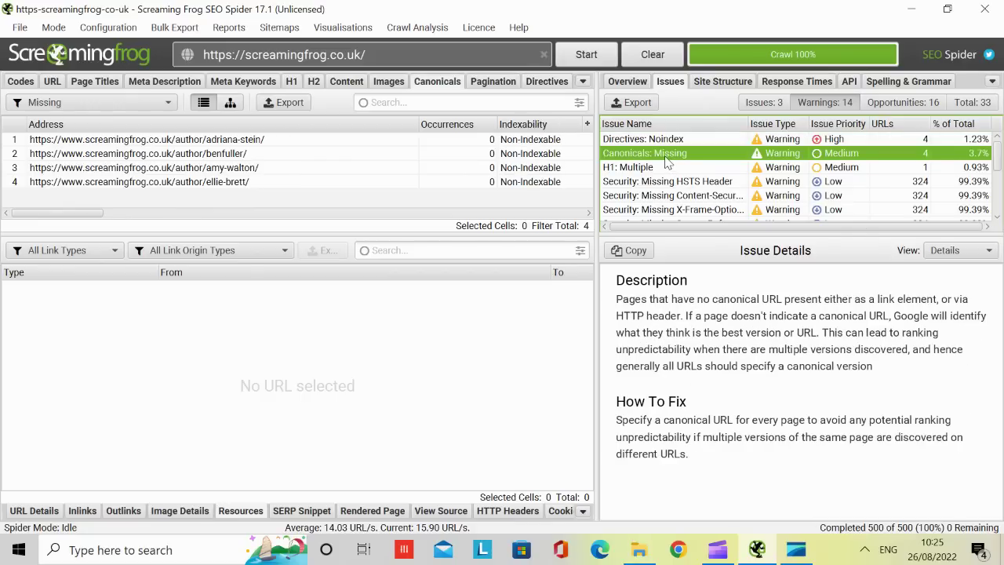
pyautogui.click(644, 168)
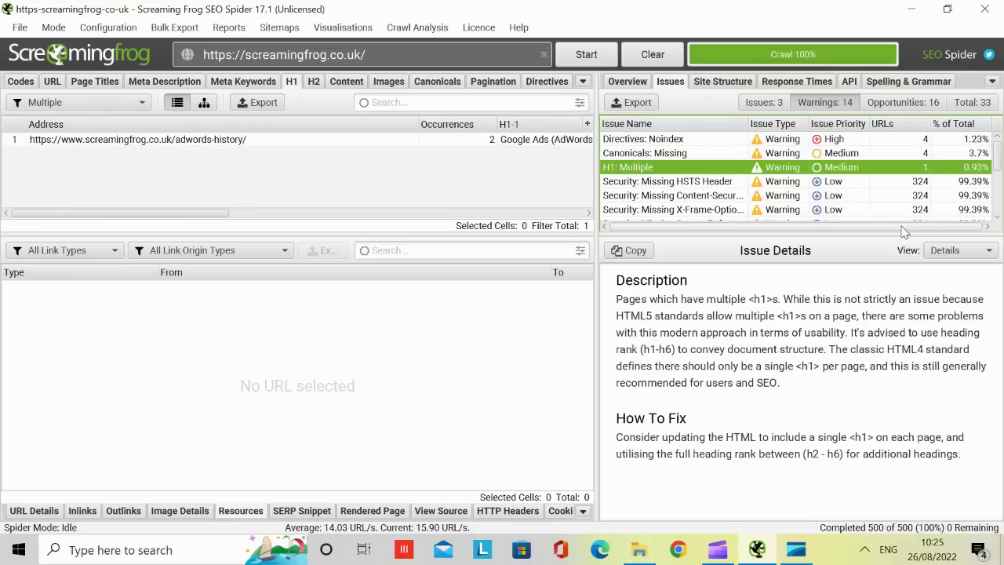
# Show the site structure with crawl depth as a table, and select the depth 0 row
pyautogui.click(723, 83)
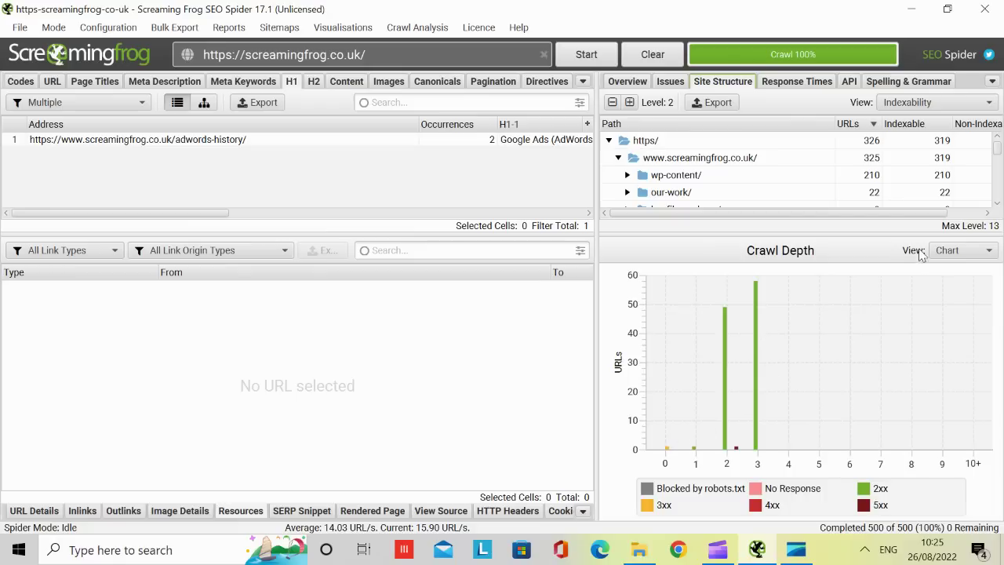
pyautogui.click(980, 251)
pyautogui.click(962, 290)
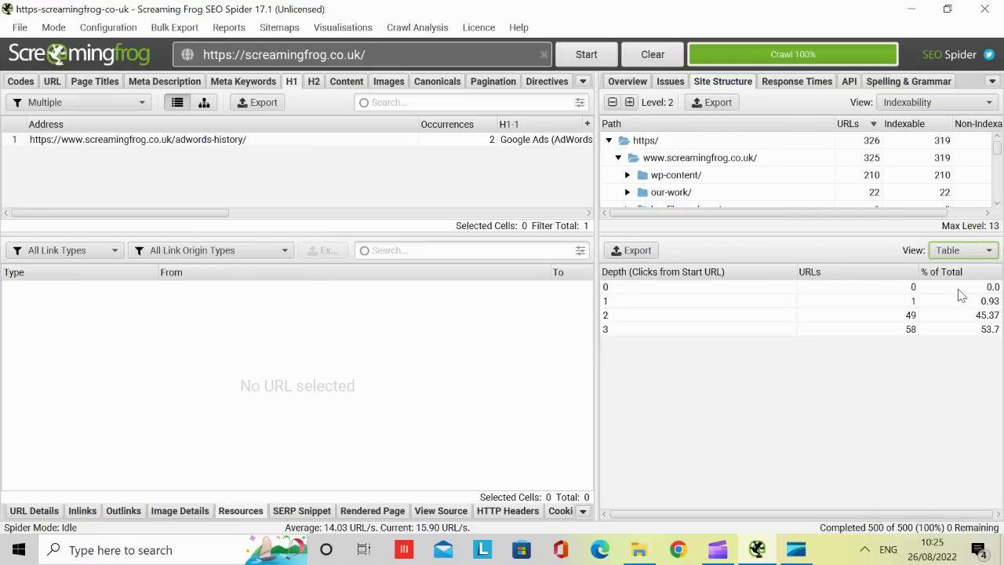
pyautogui.click(670, 289)
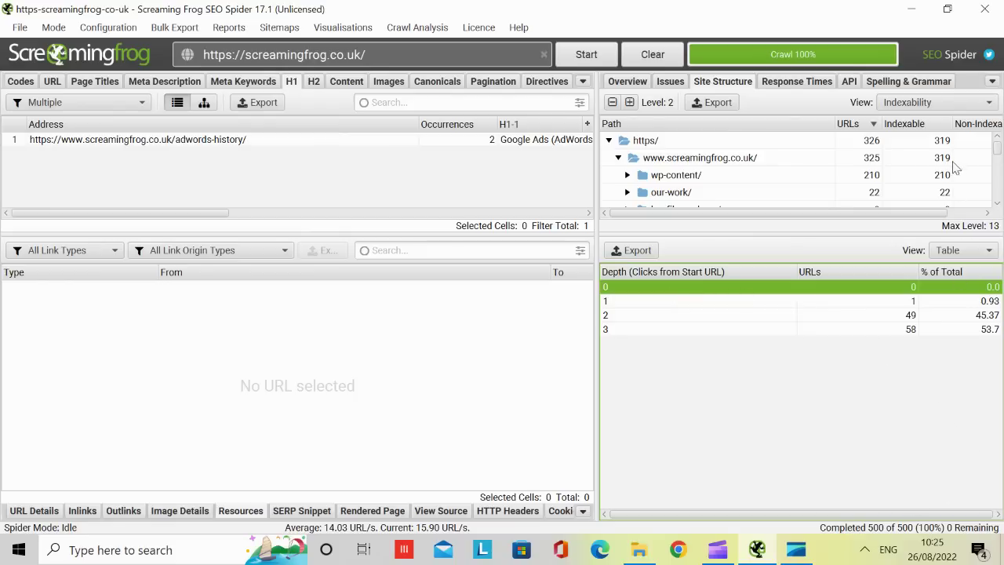
pyautogui.moveTo(928, 218); pyautogui.dragTo(894, 209)
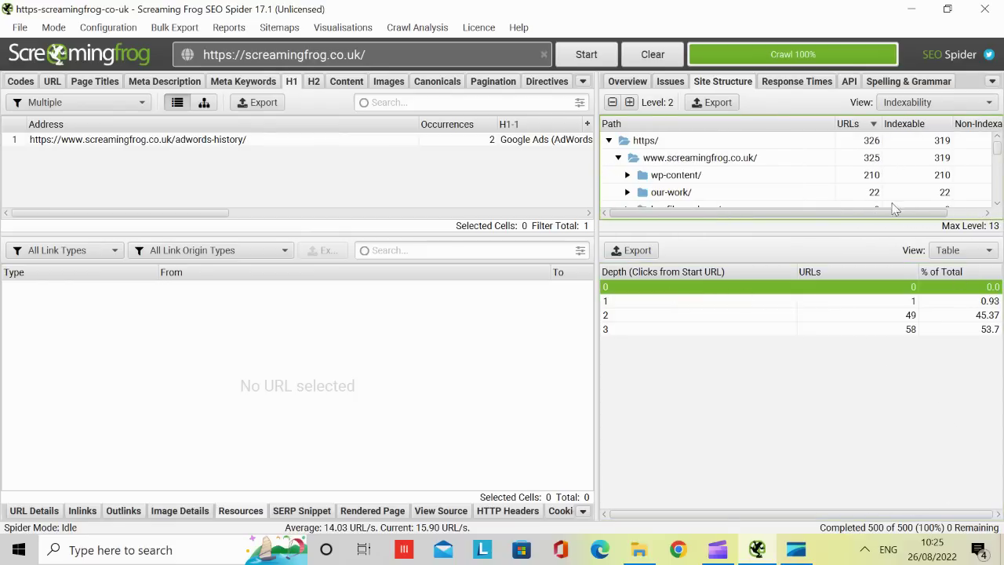
# Check the response times and the API connections, and view the Google Analytics account settings before closing them
pyautogui.click(787, 86)
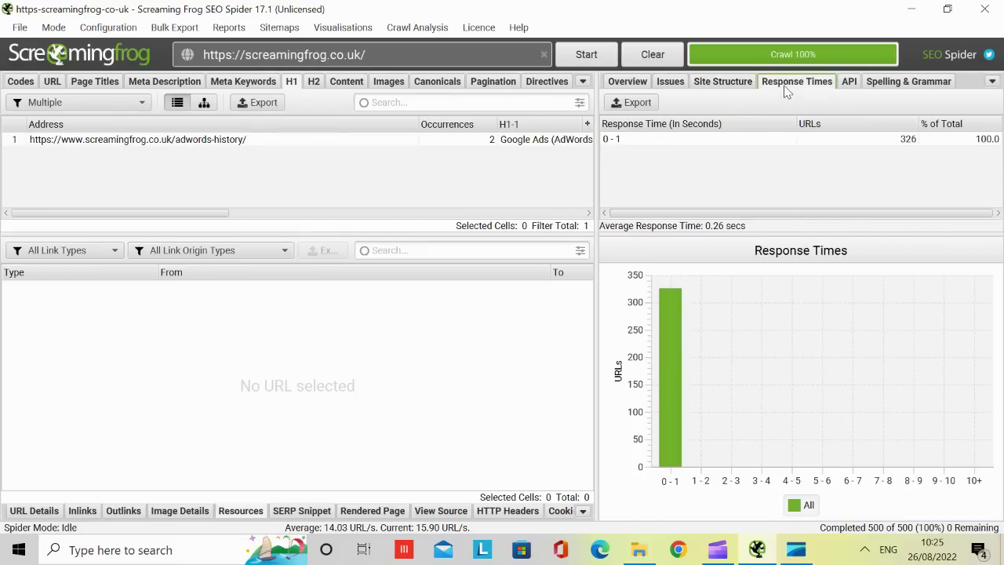
pyautogui.click(850, 85)
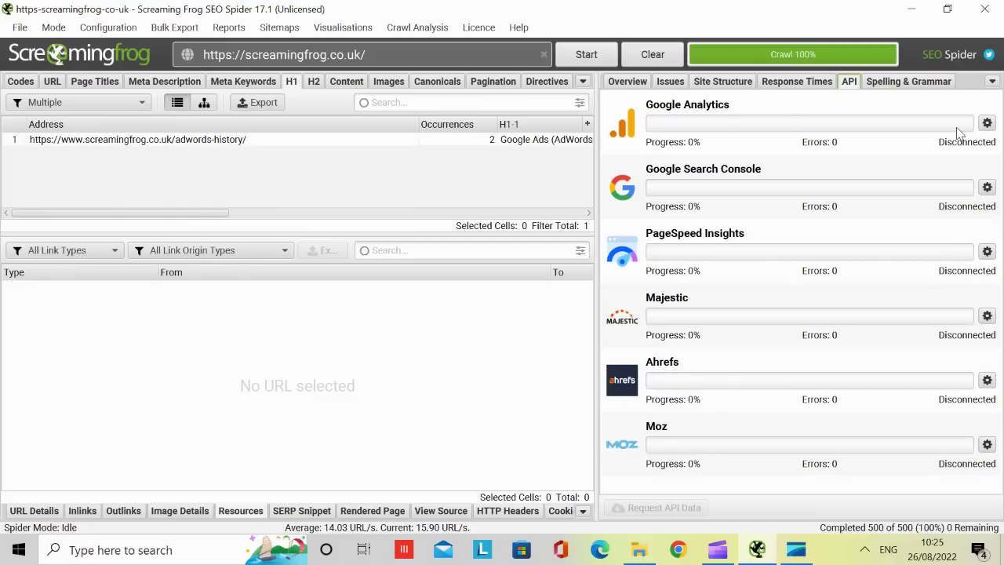
pyautogui.click(987, 123)
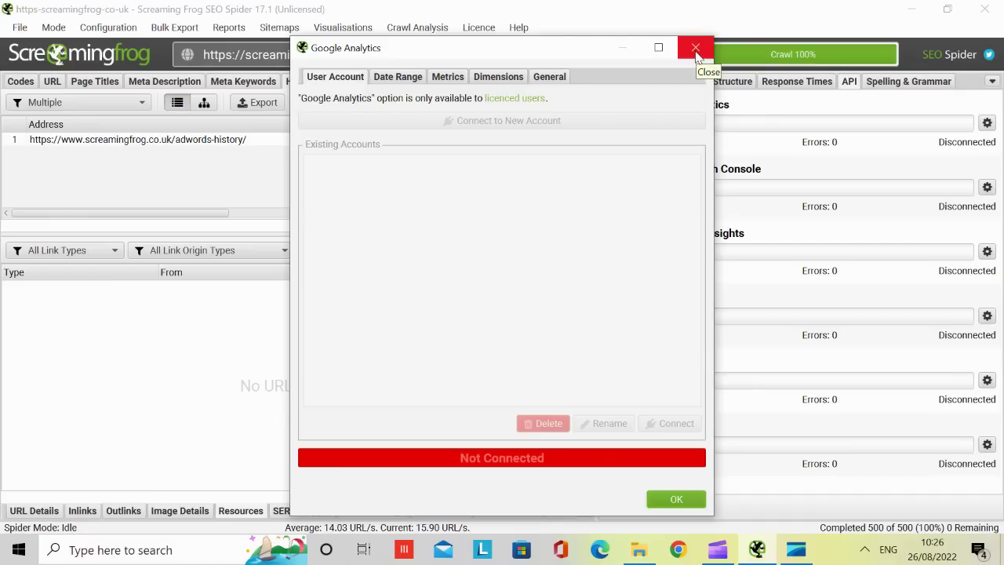
pyautogui.click(696, 52)
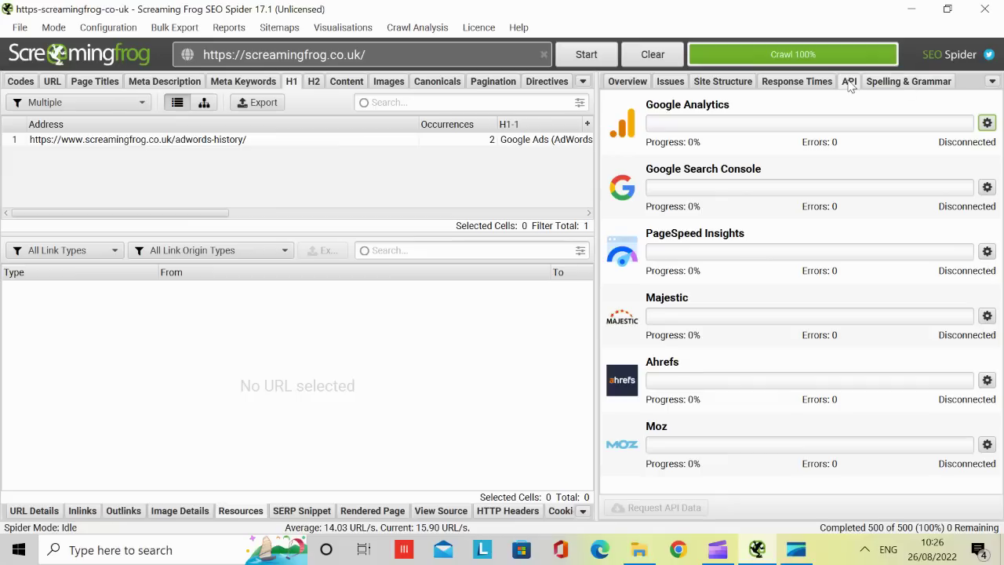
# Check the spelling and grammar results, and view the Content Area configuration before closing it
pyautogui.click(889, 88)
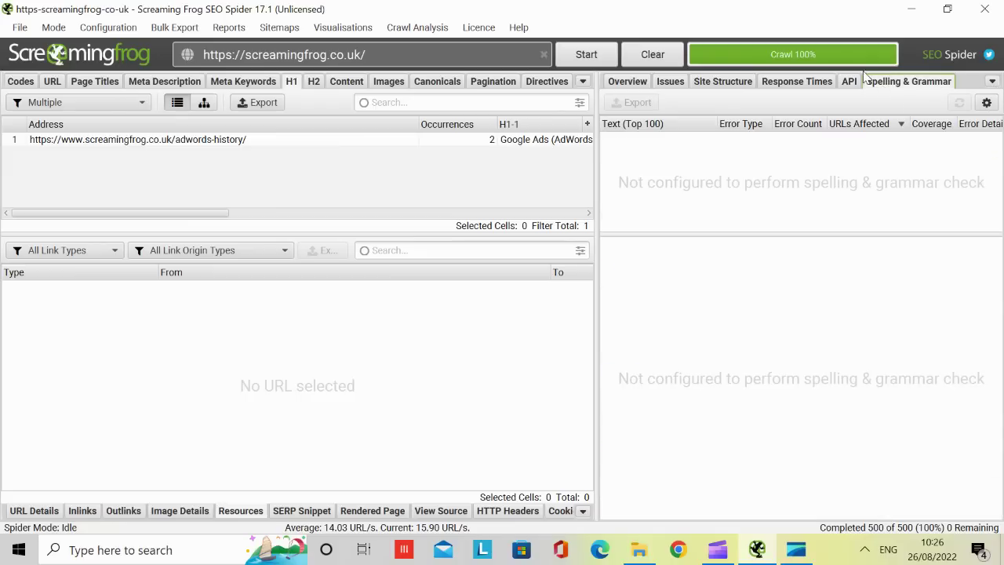
pyautogui.click(104, 28)
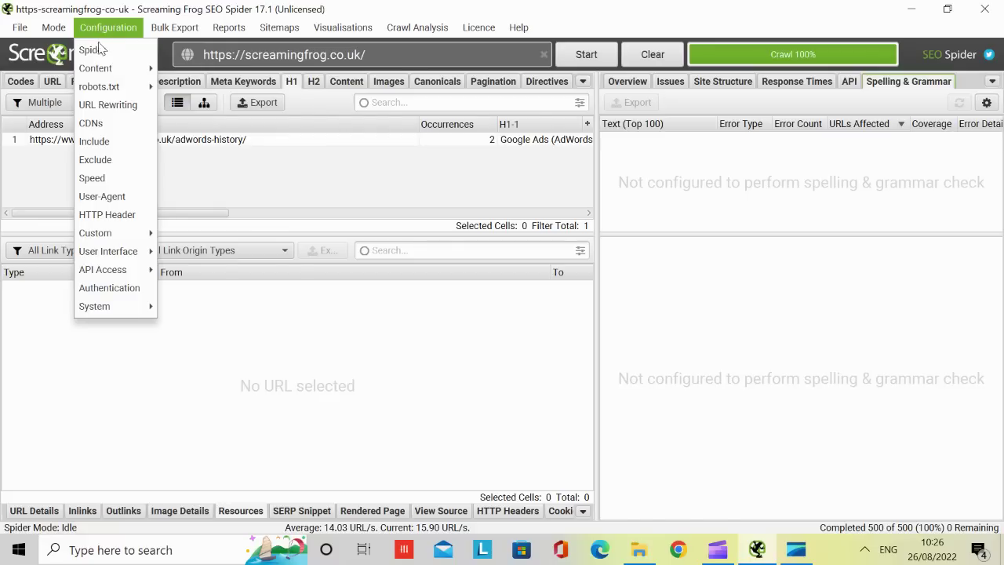
pyautogui.moveTo(102, 73)
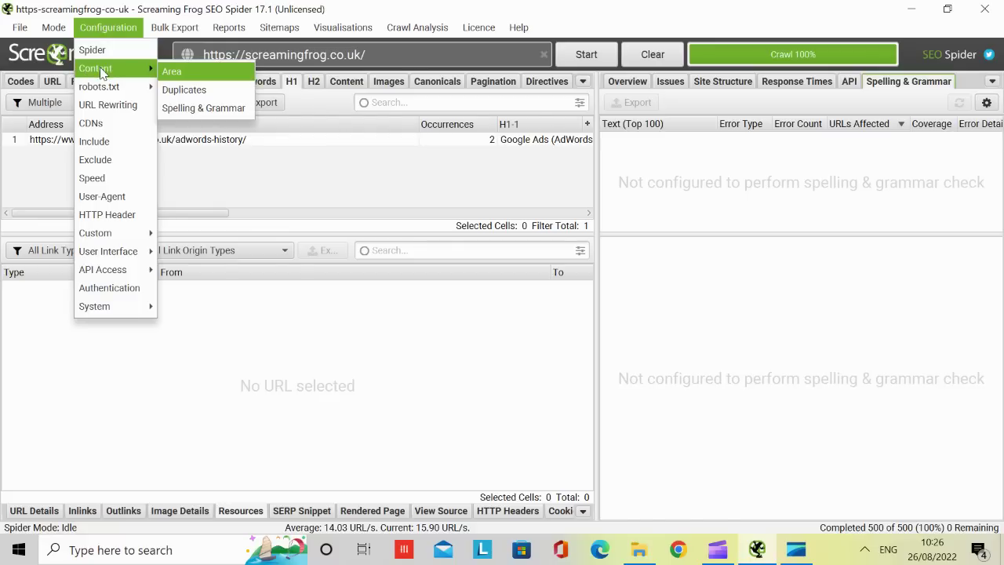
pyautogui.click(168, 71)
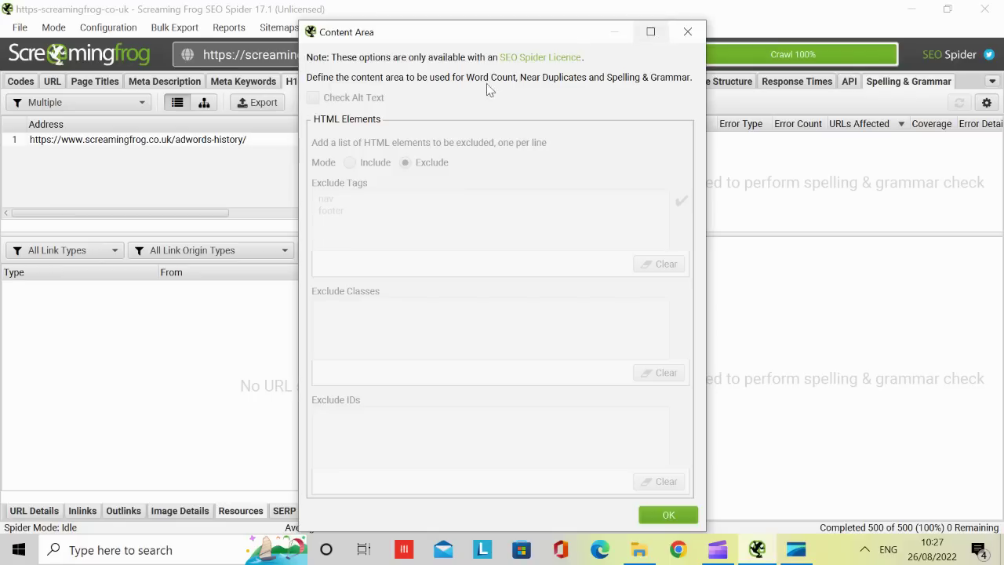
pyautogui.click(690, 34)
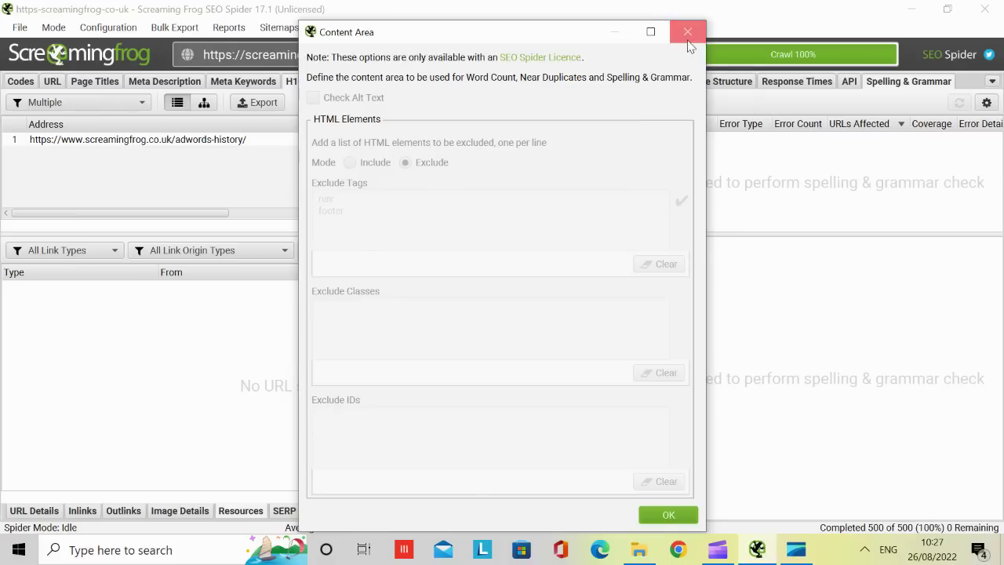
# View the Exclude list configuration for URLs not to be spidered, and close it without adding any expressions
pyautogui.click(108, 30)
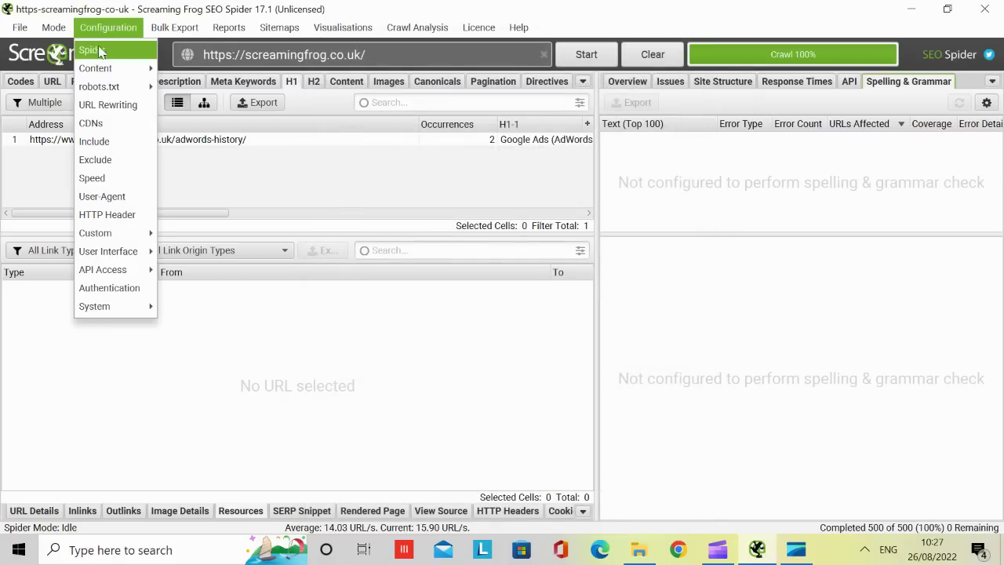
pyautogui.click(101, 165)
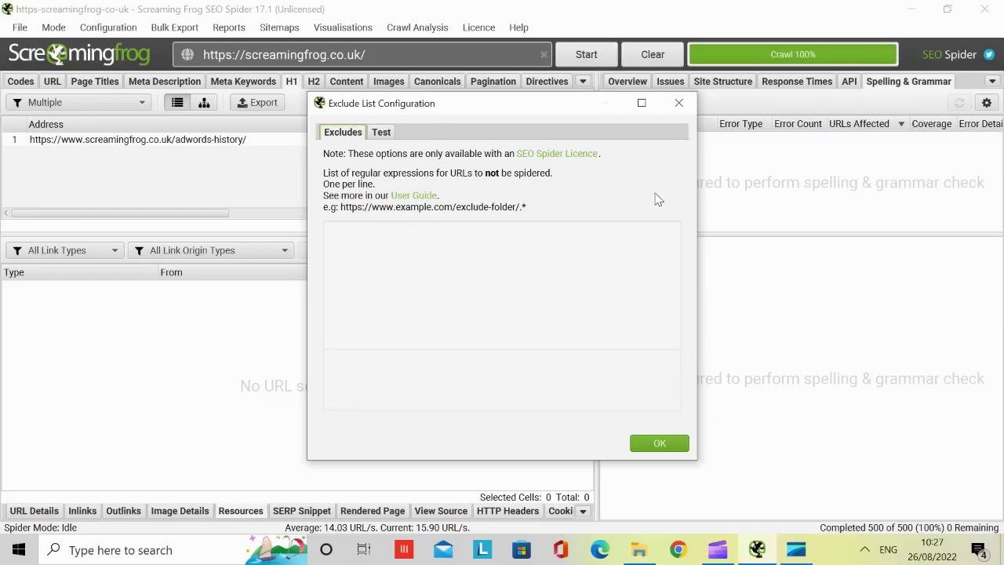
pyautogui.click(679, 103)
# View the system memory allocation setting, try raising it to 3 GB, return it to 2 GB and close without applying
pyautogui.click(114, 30)
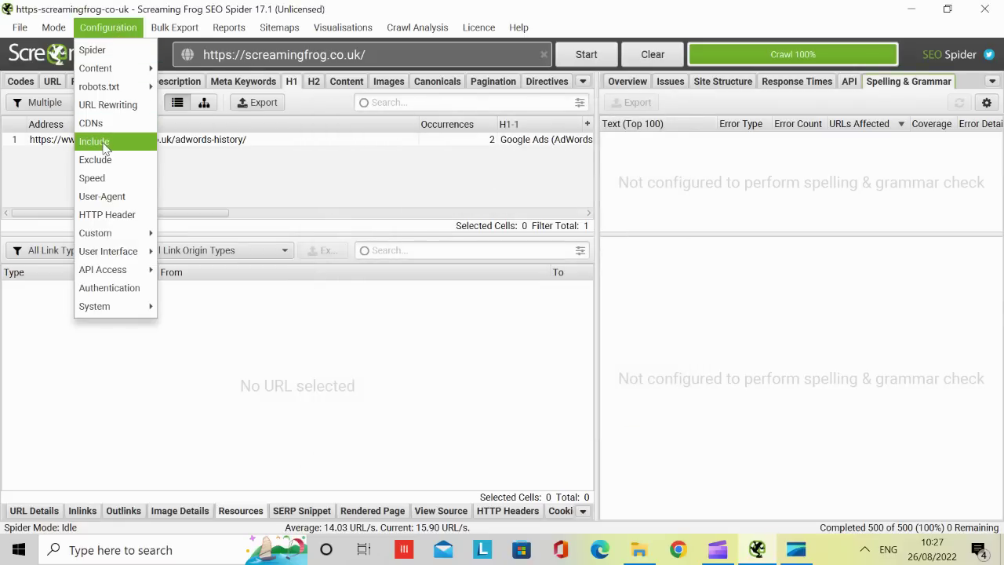
pyautogui.moveTo(104, 271)
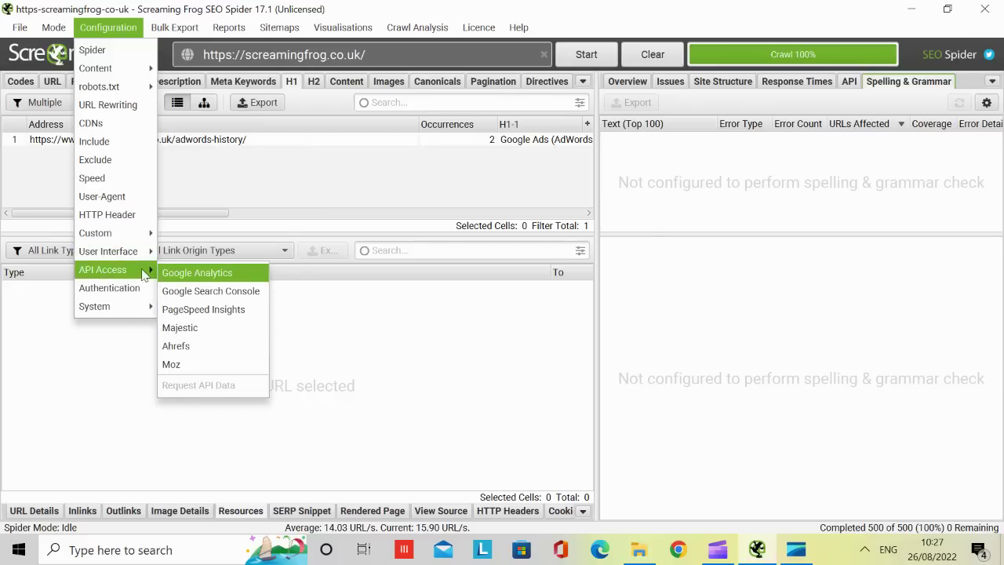
pyautogui.moveTo(119, 322)
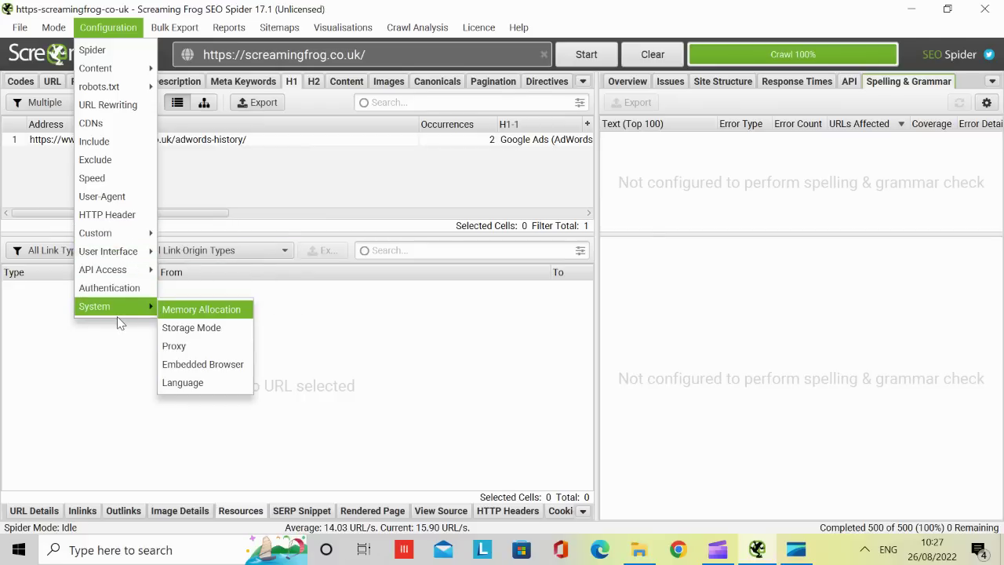
pyautogui.click(189, 315)
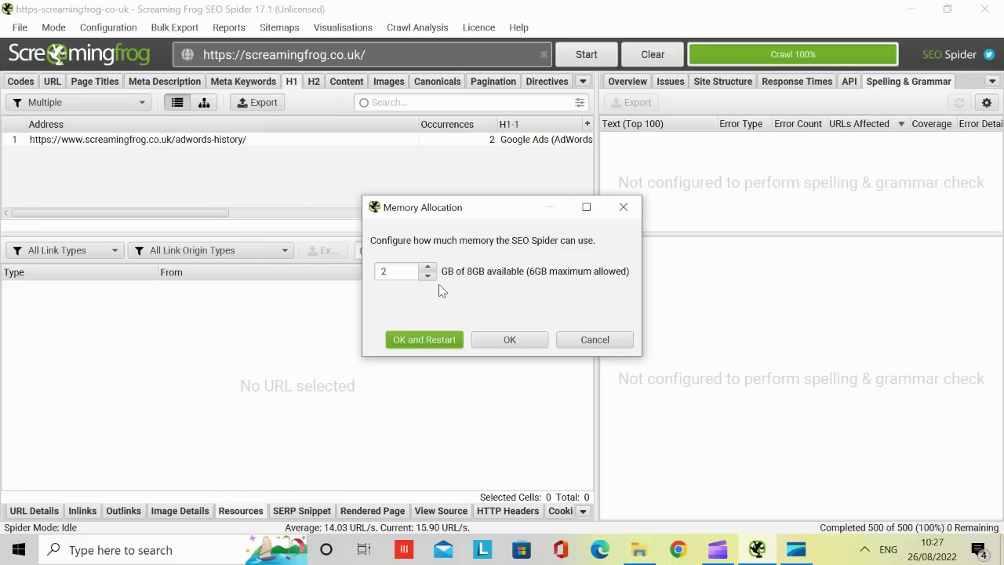
pyautogui.click(428, 267)
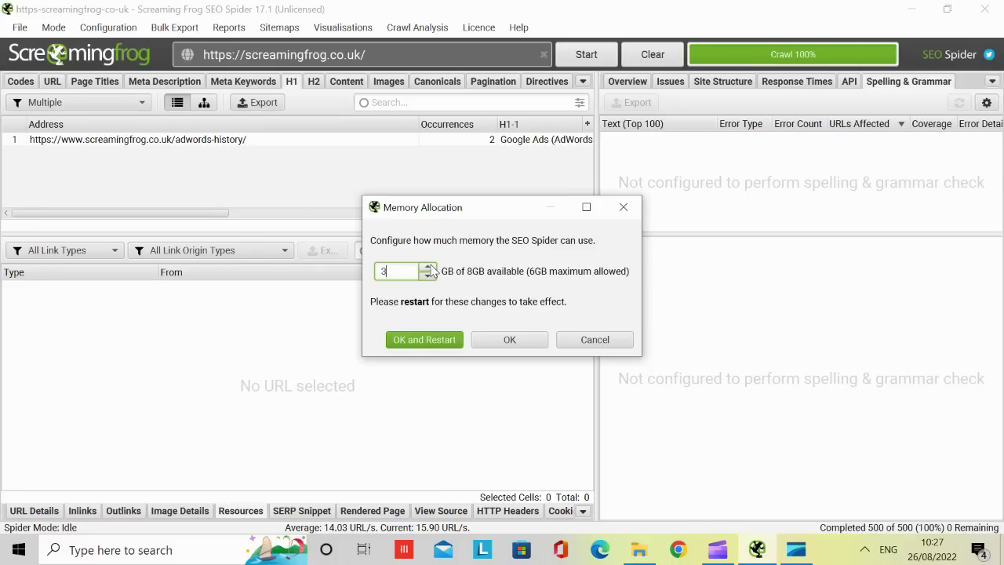
pyautogui.click(428, 267)
pyautogui.click(427, 276)
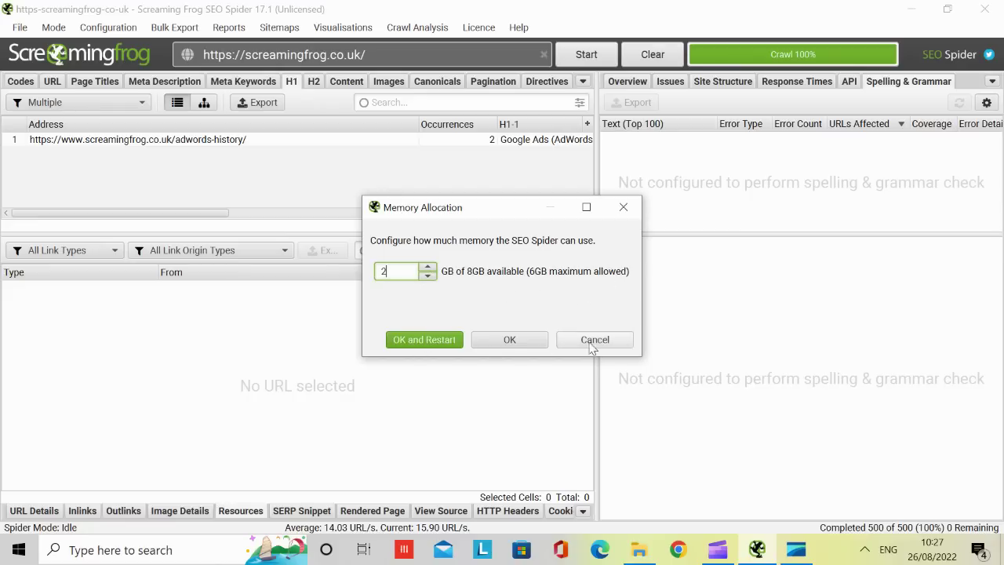
pyautogui.click(624, 208)
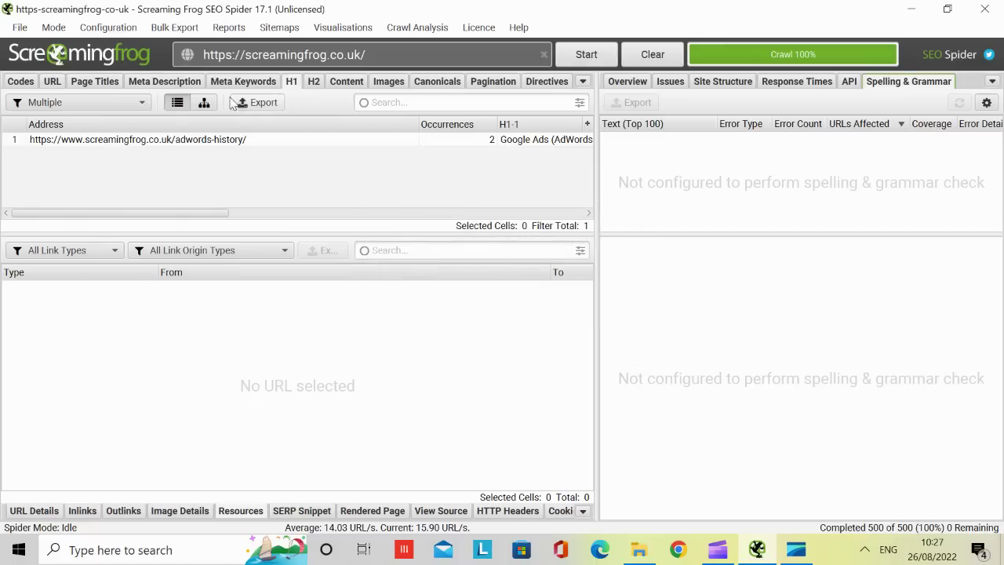
# View the Include URLs configuration and the CDNs configuration, closing each one without changes
pyautogui.click(109, 29)
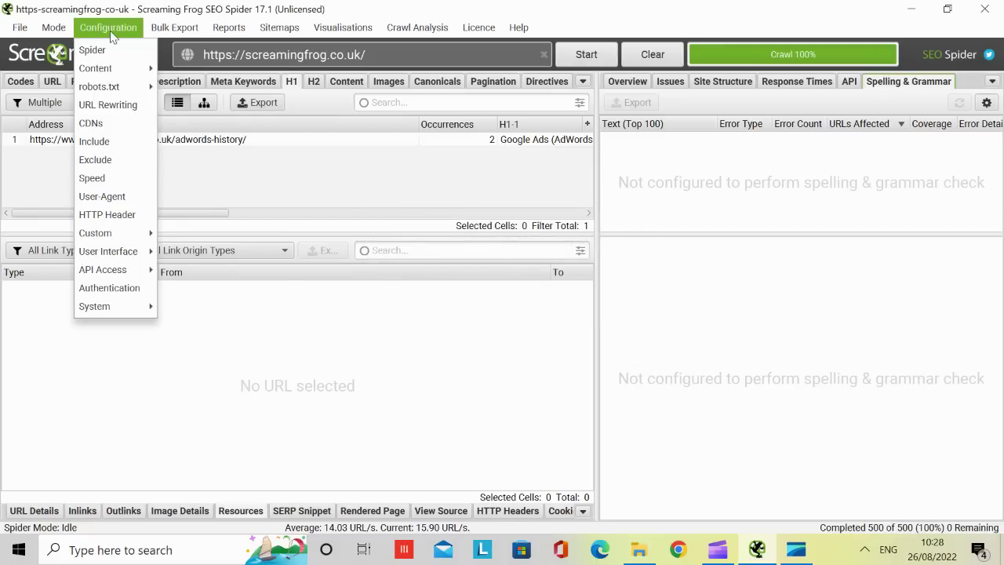
pyautogui.click(101, 143)
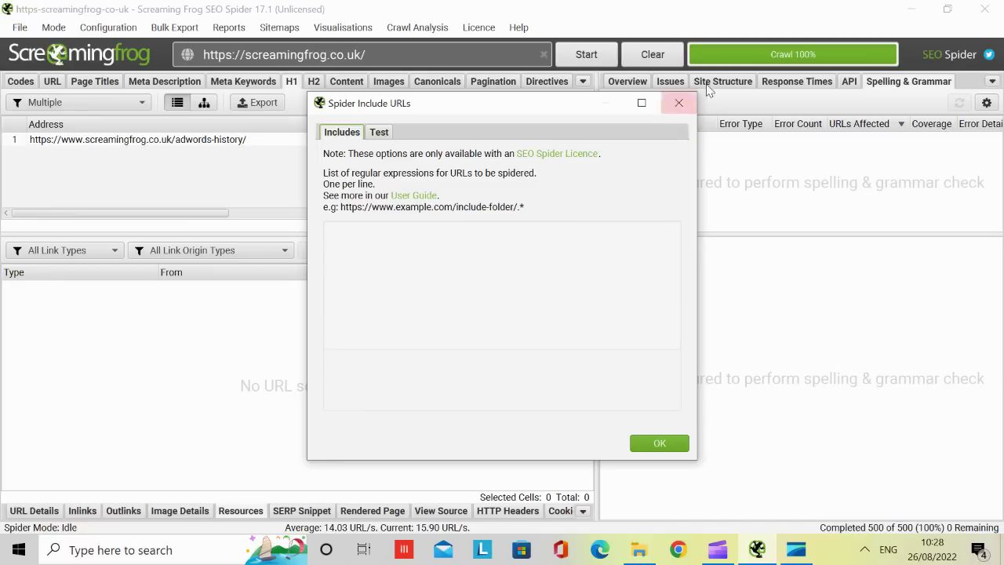
pyautogui.click(677, 102)
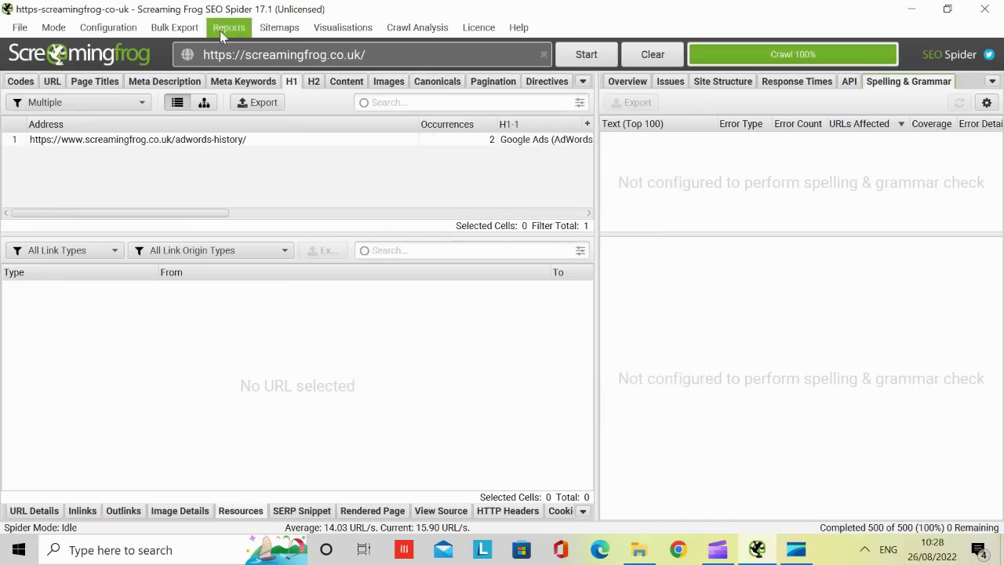
pyautogui.click(108, 27)
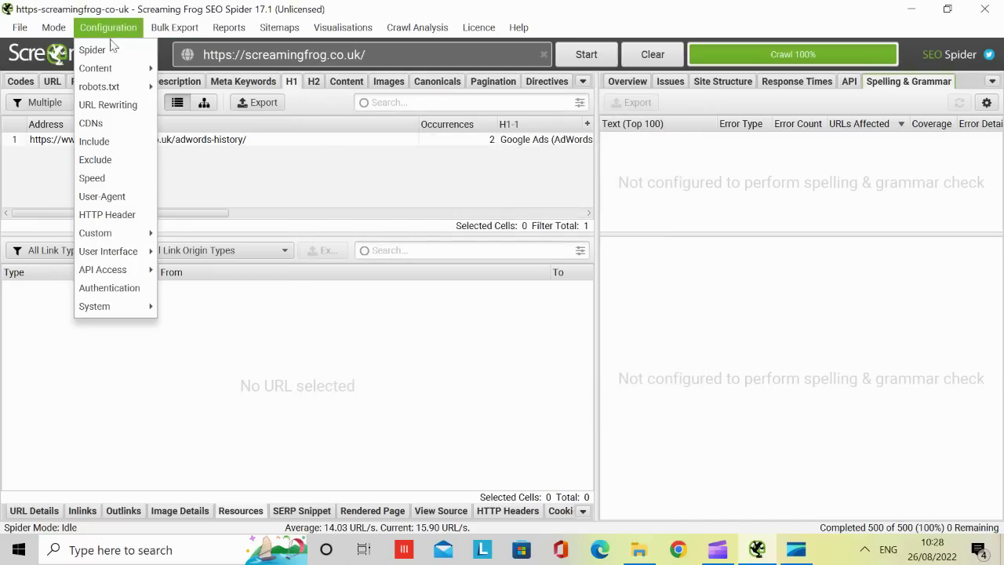
pyautogui.click(98, 124)
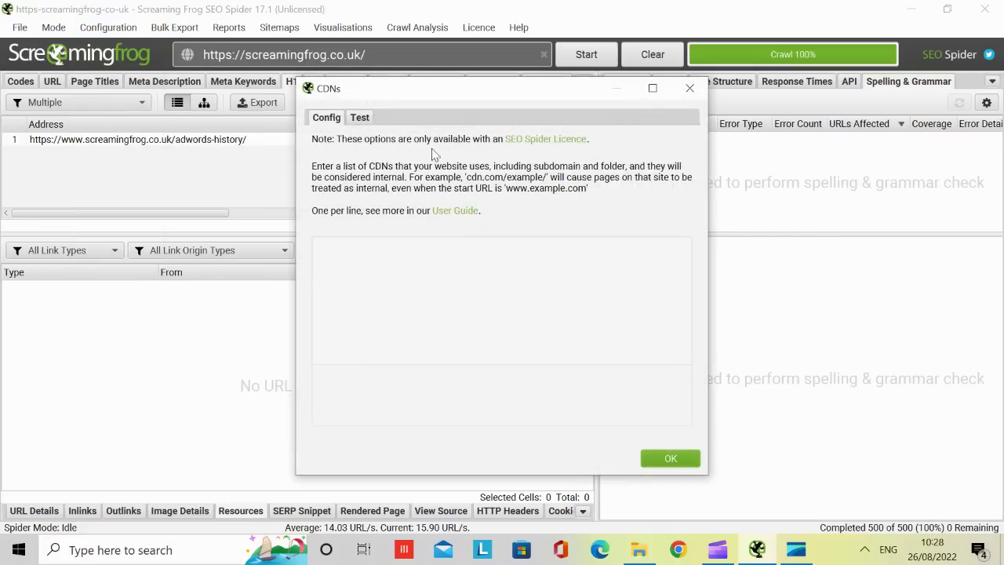
pyautogui.click(694, 100)
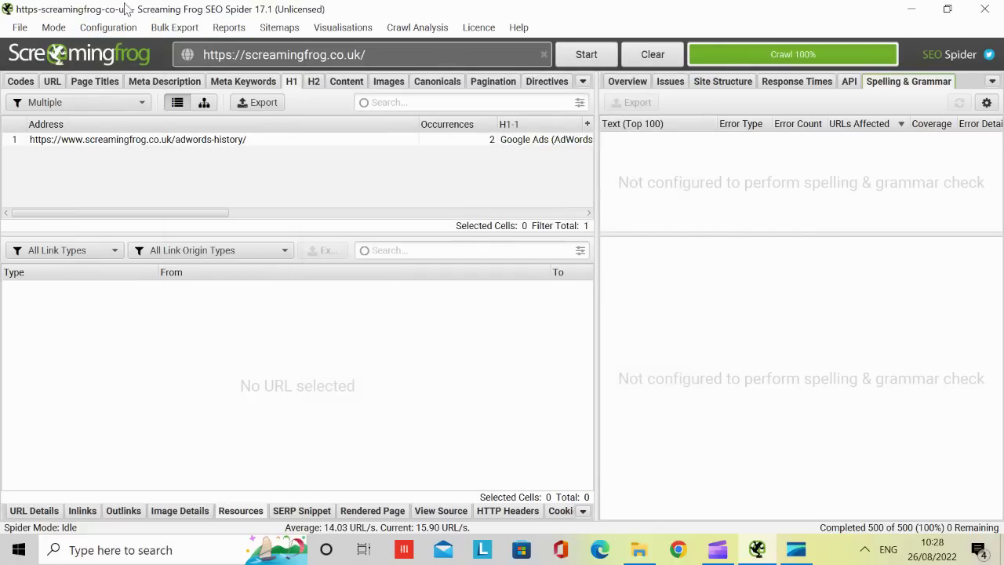
# Browse the content configuration and bulk export options, and view the save settings for All Image Inlinks before cancelling the export
pyautogui.click(119, 27)
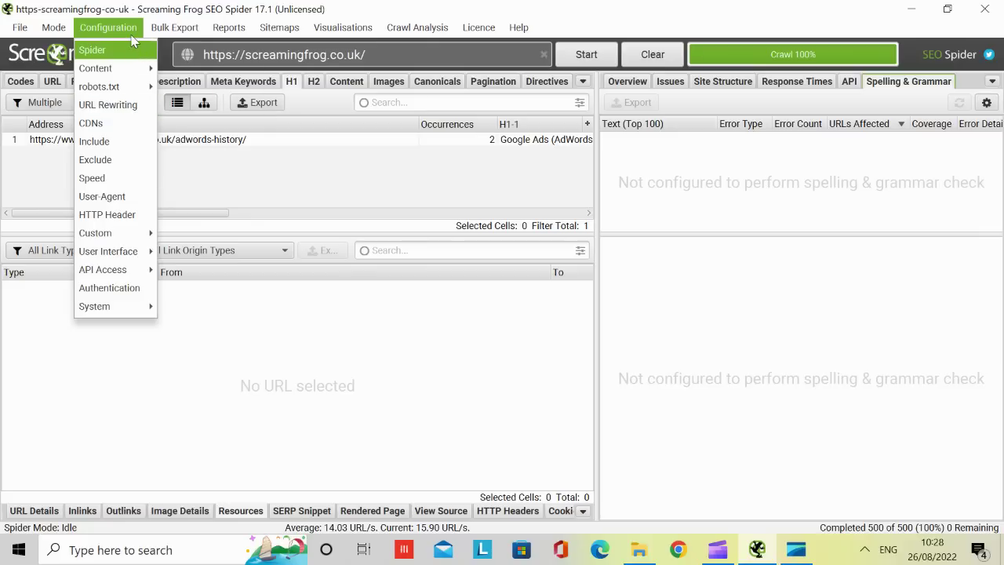
pyautogui.moveTo(108, 68)
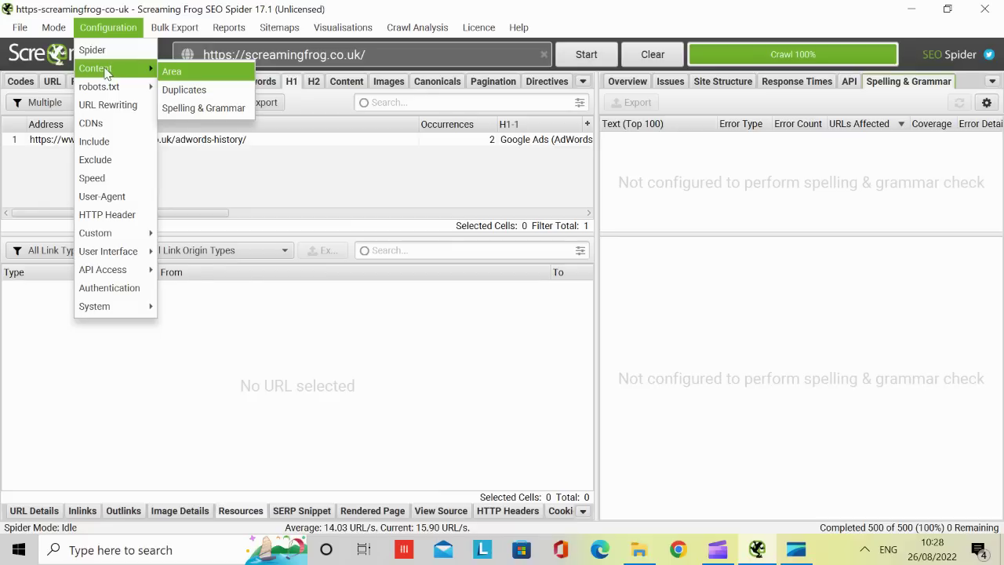
pyautogui.moveTo(167, 29)
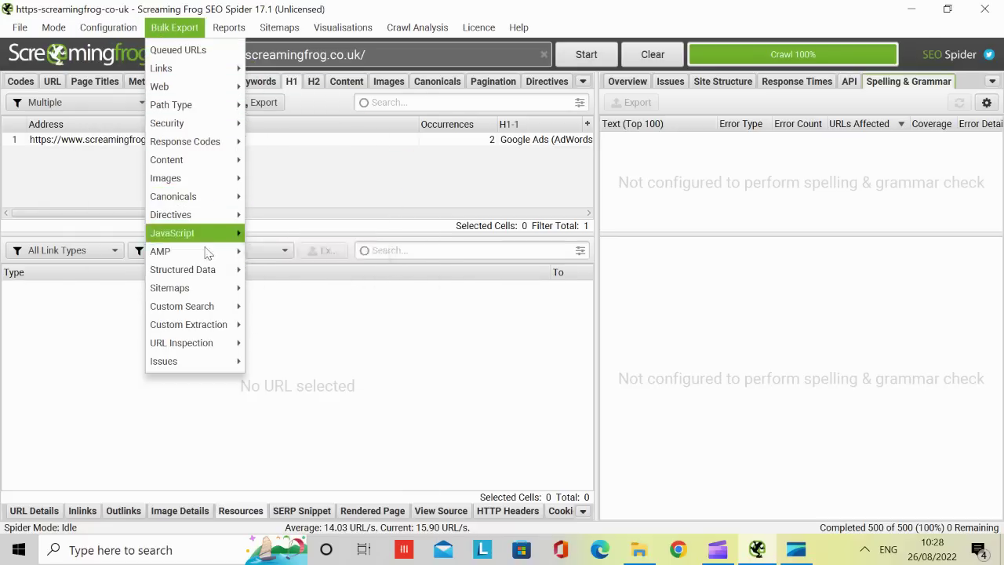
pyautogui.moveTo(210, 296)
pyautogui.moveTo(200, 313)
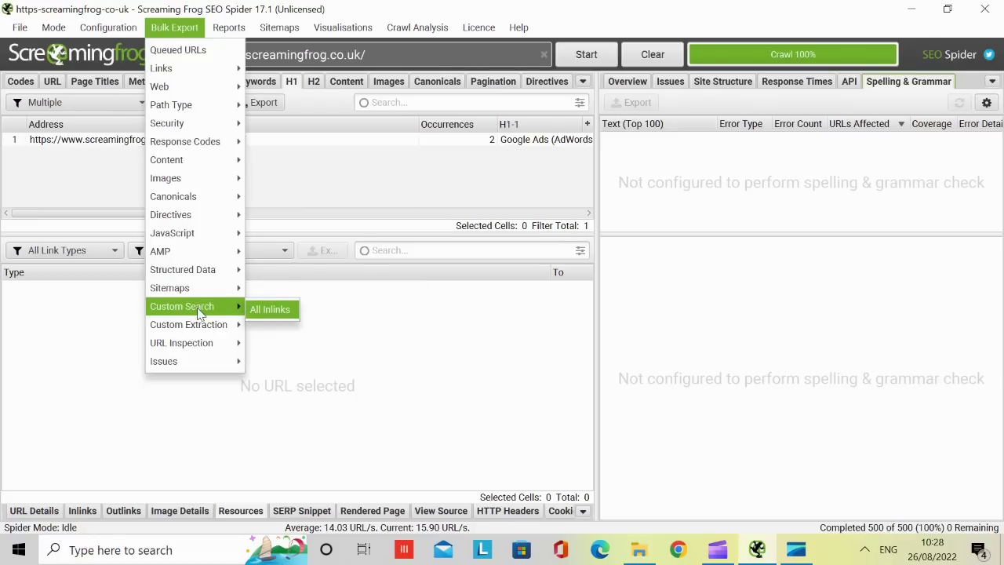
pyautogui.moveTo(185, 368)
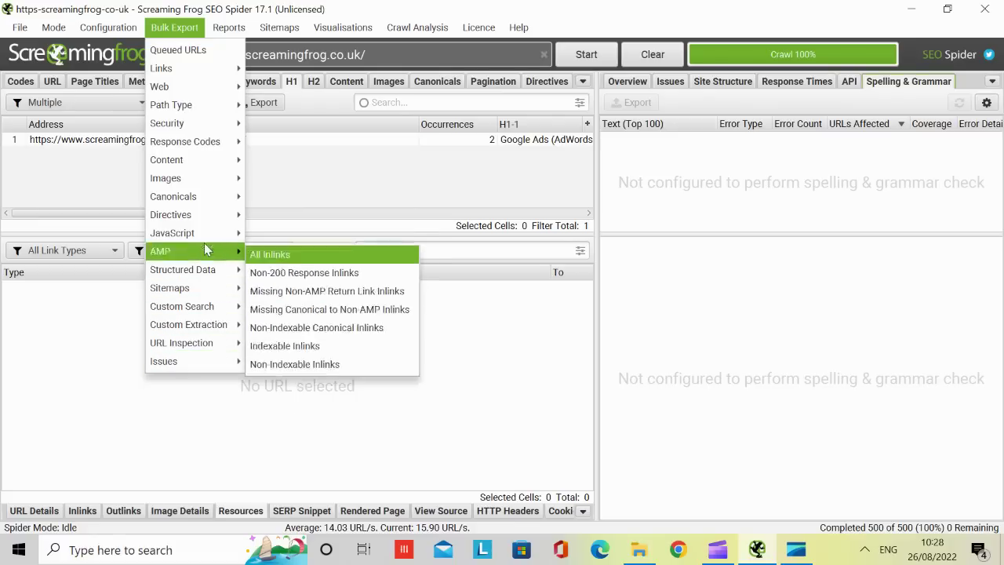
pyautogui.moveTo(197, 184)
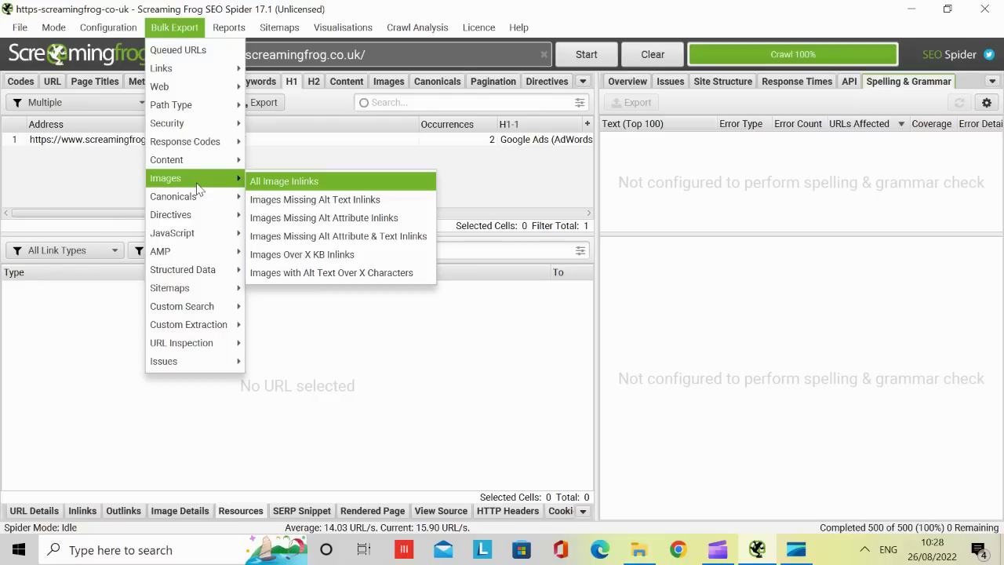
pyautogui.click(298, 184)
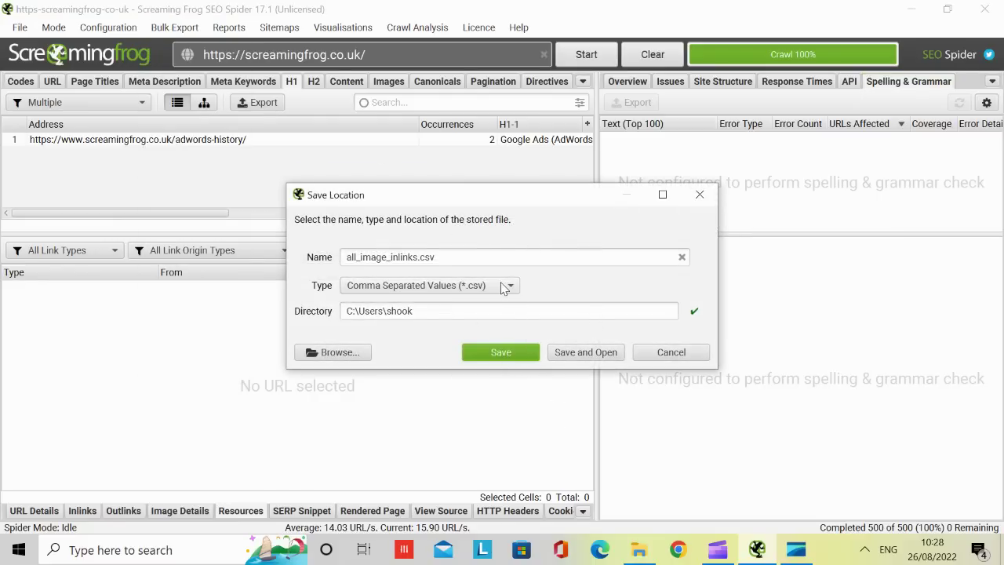
pyautogui.click(671, 353)
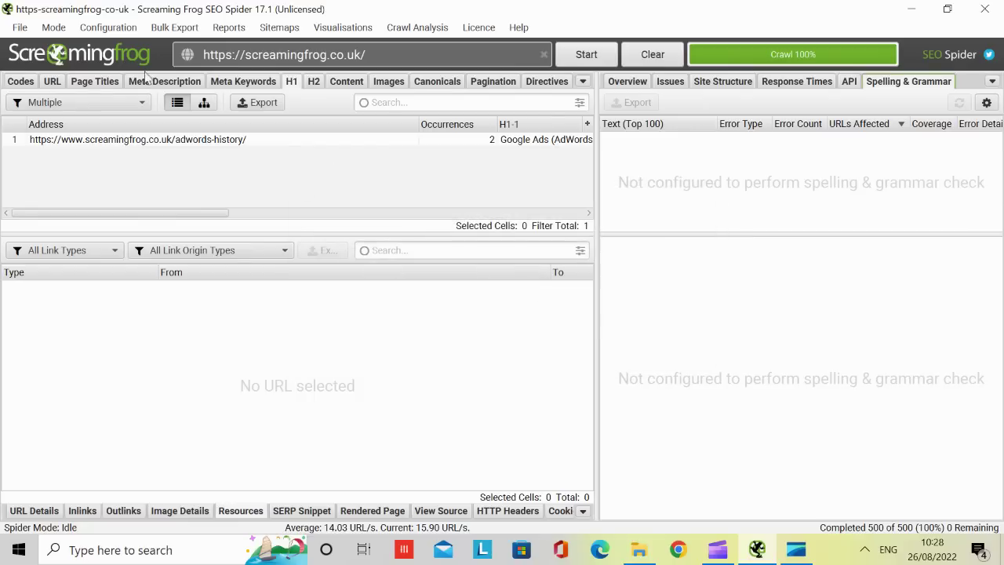
# Try to bulk export All Page Source from the web data of the crawl
pyautogui.click(187, 29)
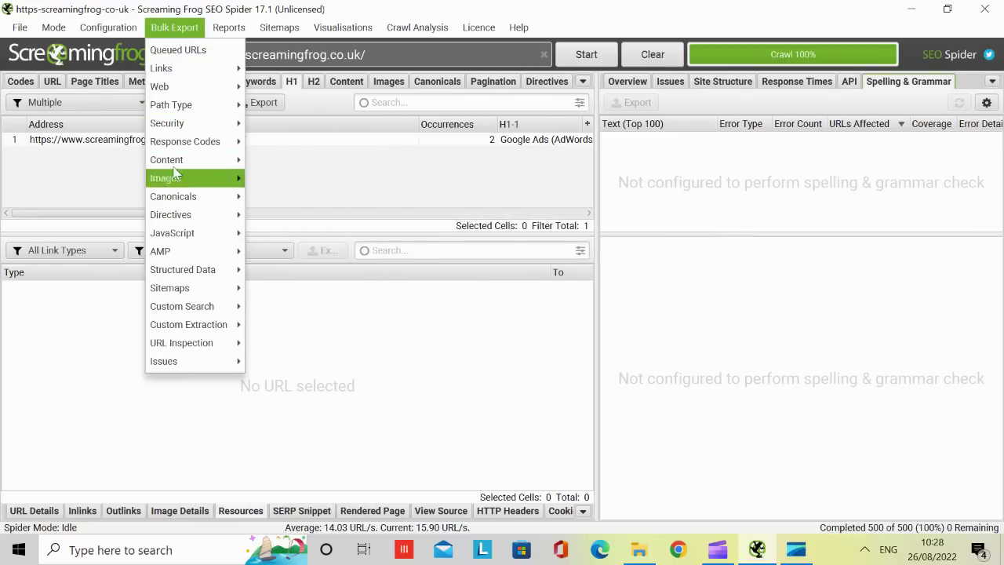
pyautogui.moveTo(180, 141)
pyautogui.moveTo(181, 92)
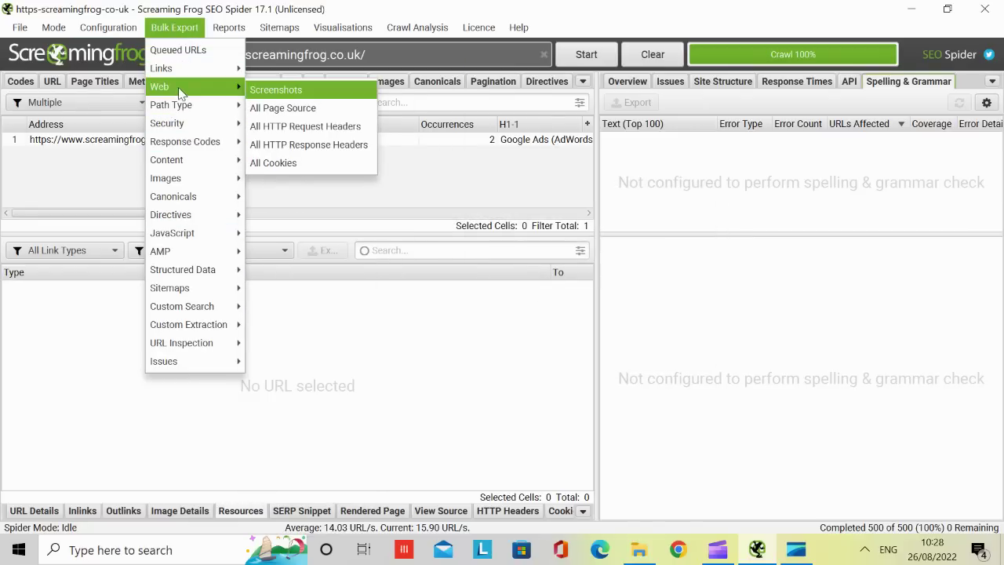
pyautogui.click(292, 113)
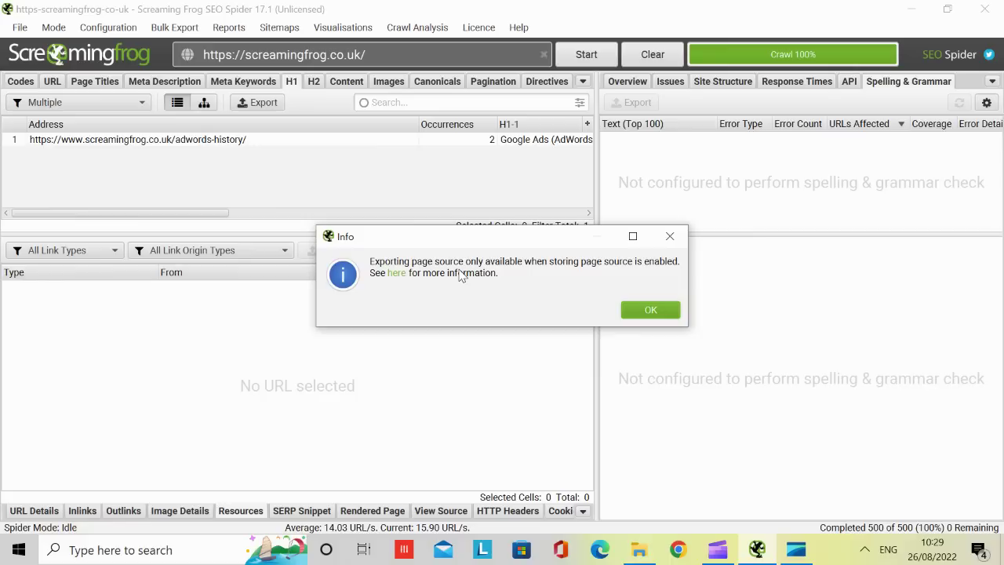
pyautogui.click(670, 236)
# Check the response code and sitemap bulk exports, and view the save settings for URLs in Sitemap Inlinks before cancelling
pyautogui.click(163, 26)
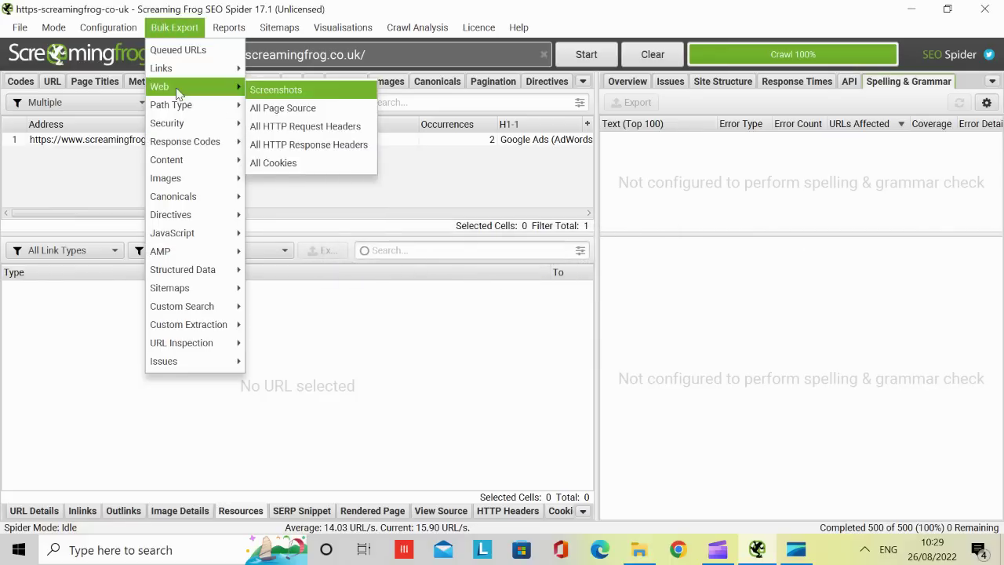
pyautogui.moveTo(136, 26)
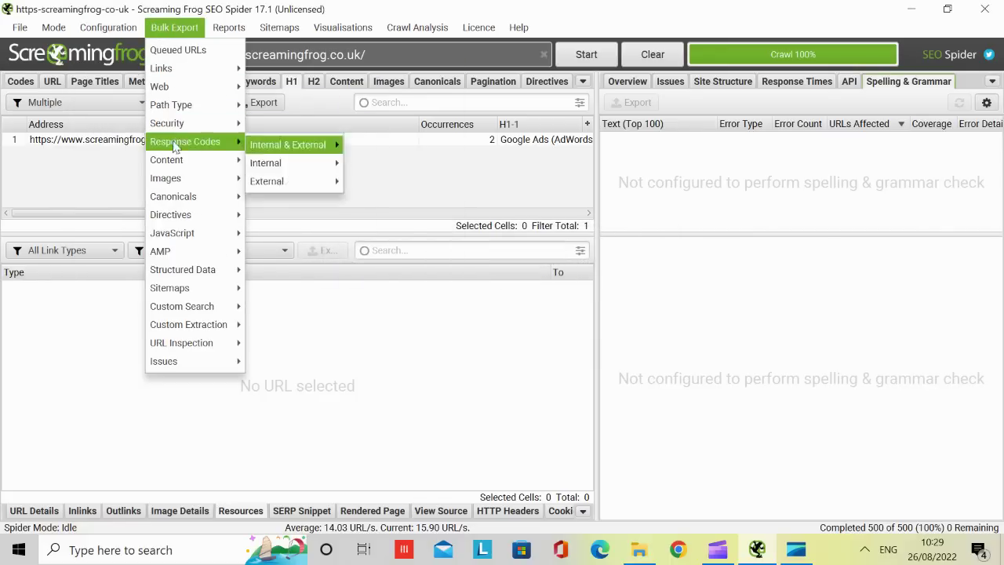
pyautogui.moveTo(229, 26)
pyautogui.moveTo(179, 31)
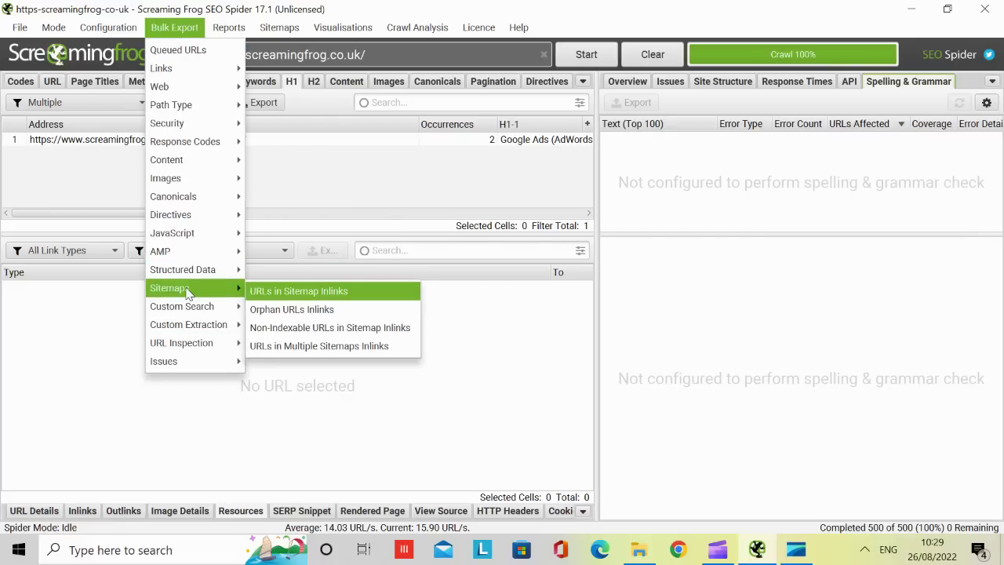
pyautogui.click(288, 292)
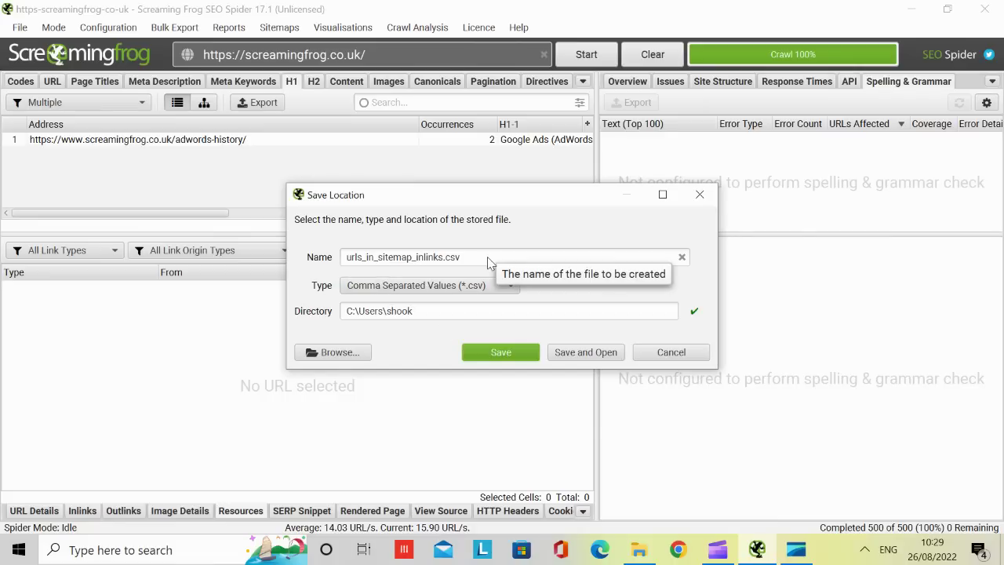
pyautogui.click(676, 355)
# Browse the available crawl reports and view the save settings for the All hreflang URLs report before cancelling the export
pyautogui.click(223, 32)
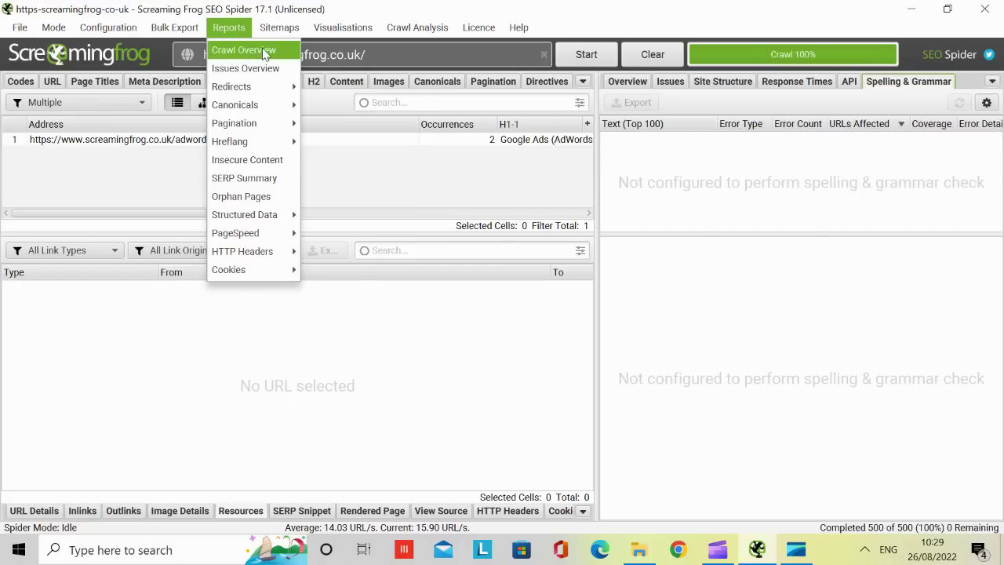
pyautogui.moveTo(246, 276)
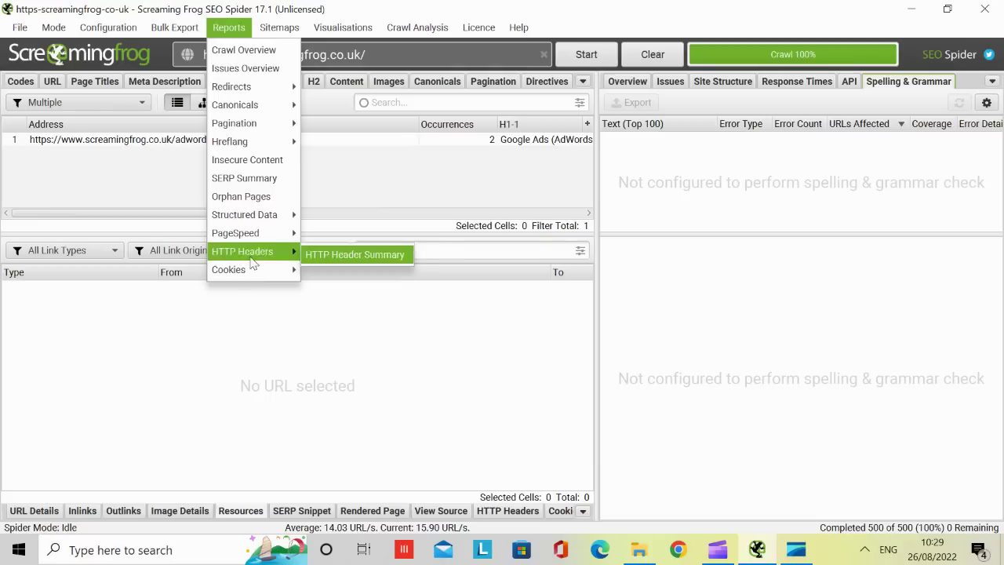
pyautogui.moveTo(237, 107)
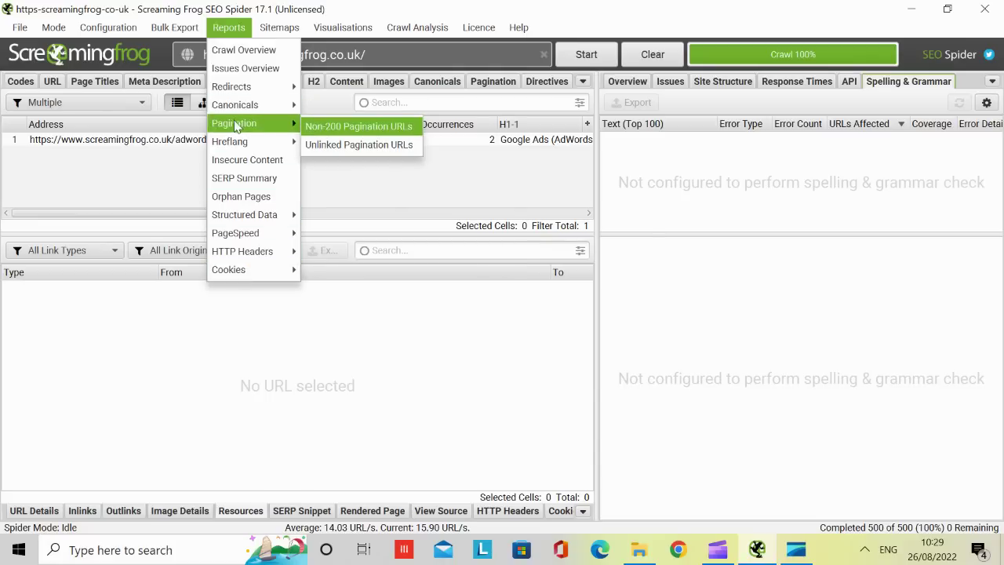
pyautogui.moveTo(236, 141)
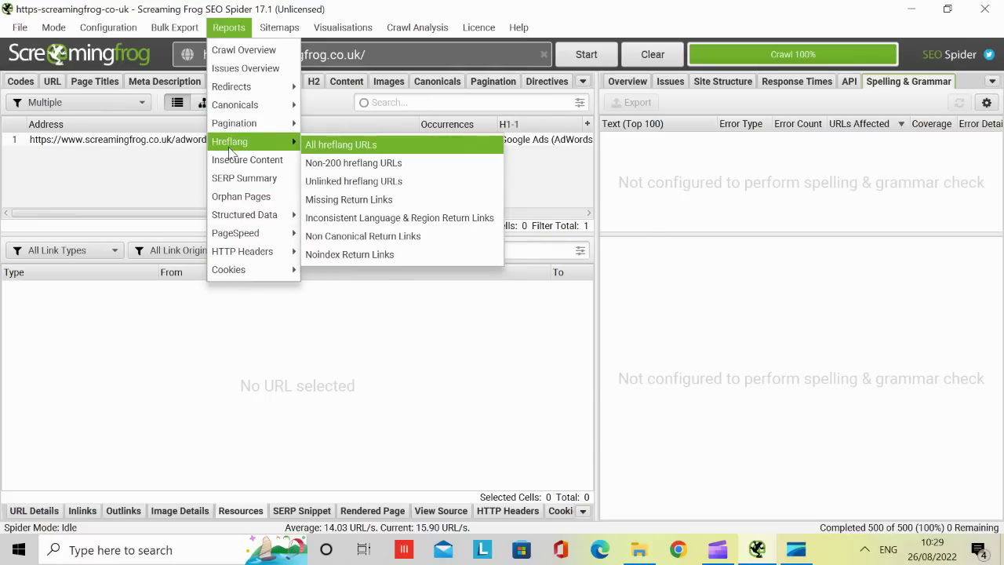
pyautogui.click(329, 145)
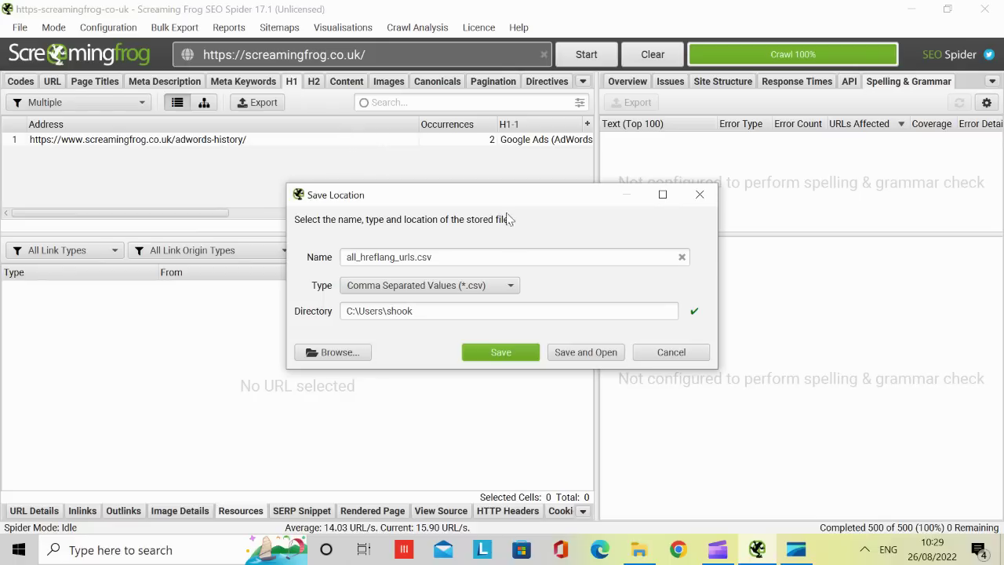
pyautogui.click(678, 353)
# Check the sitemap options and examine the Crawl Tree Graph with its save settings, cancelling the save and closing the graph
pyautogui.click(280, 27)
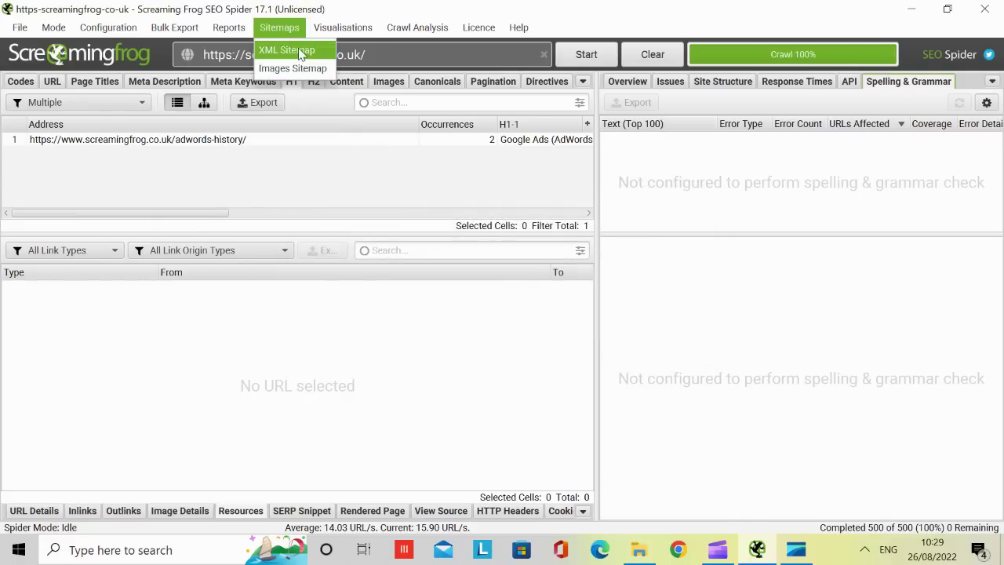
pyautogui.moveTo(342, 30)
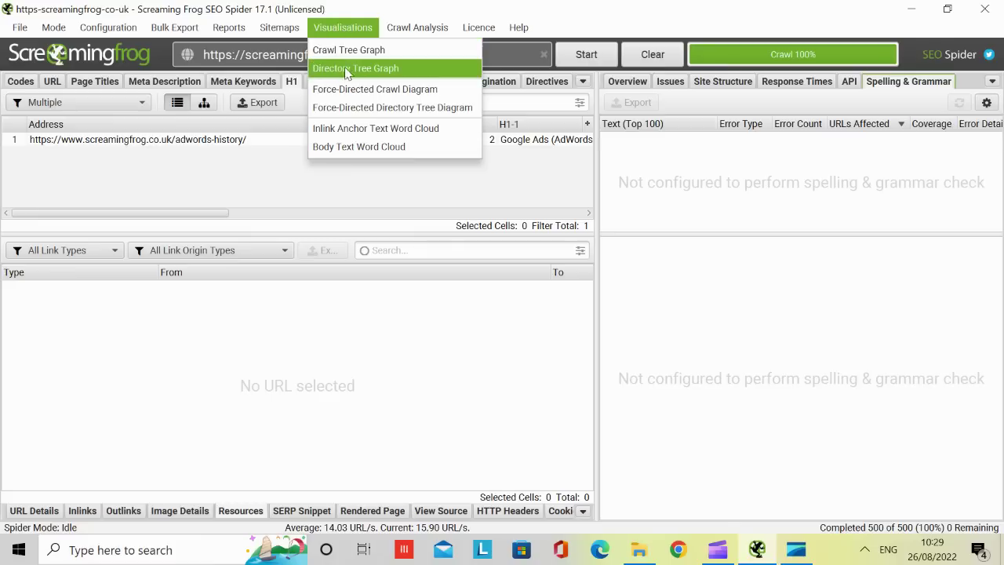
pyautogui.click(347, 55)
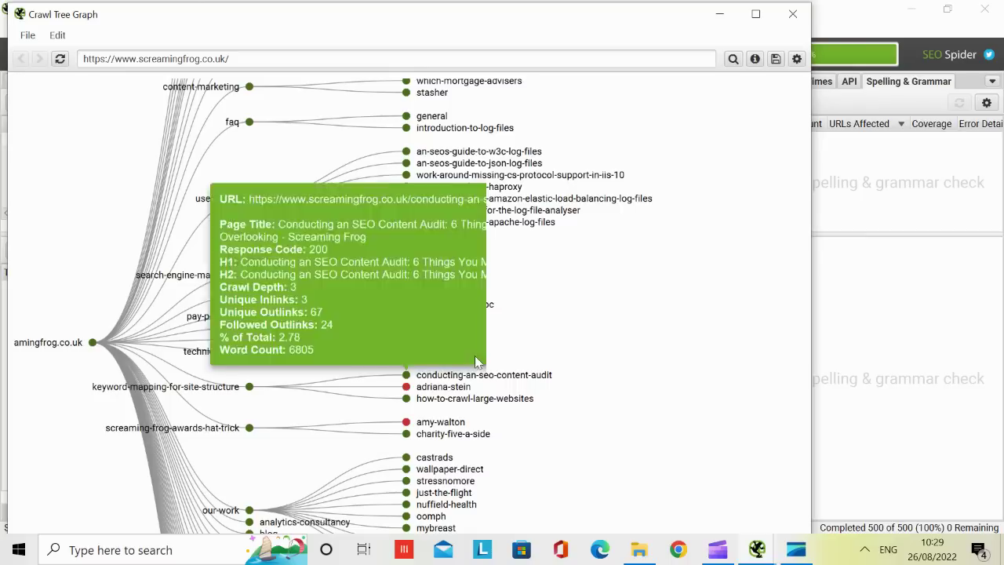
pyautogui.click(775, 62)
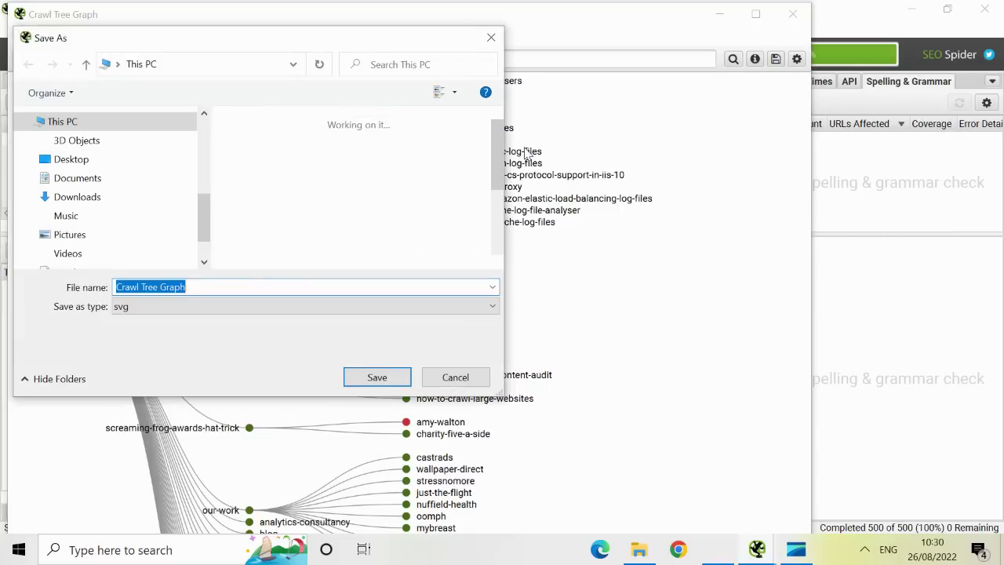
pyautogui.click(458, 377)
pyautogui.click(793, 14)
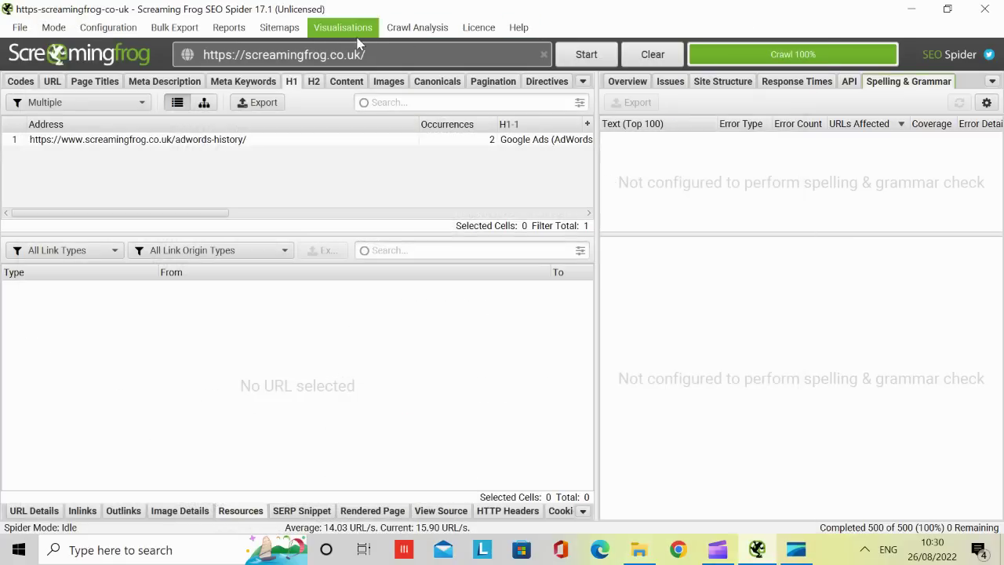
# View the Crawl Analysis configuration options and close them without changes
pyautogui.click(431, 28)
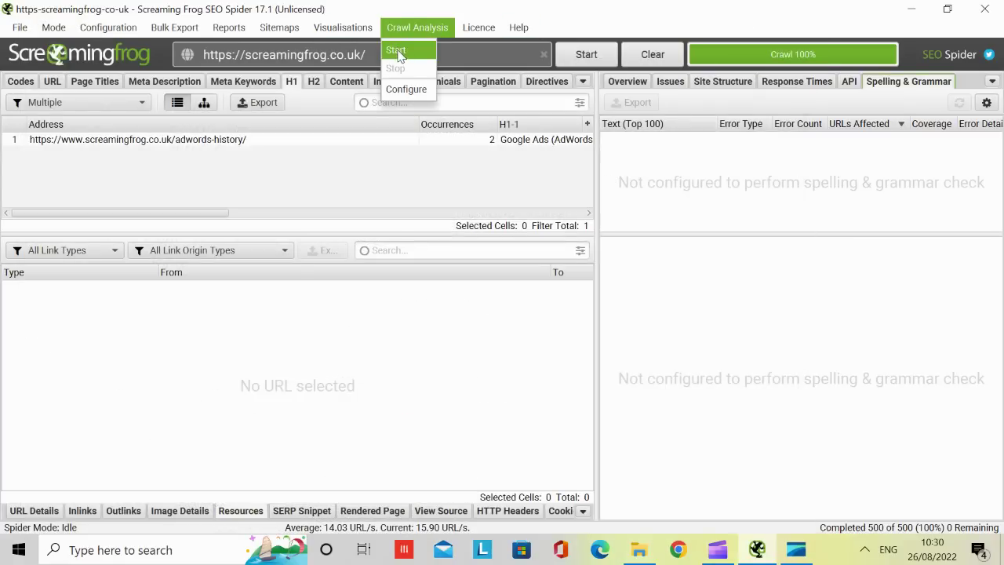
pyautogui.click(404, 89)
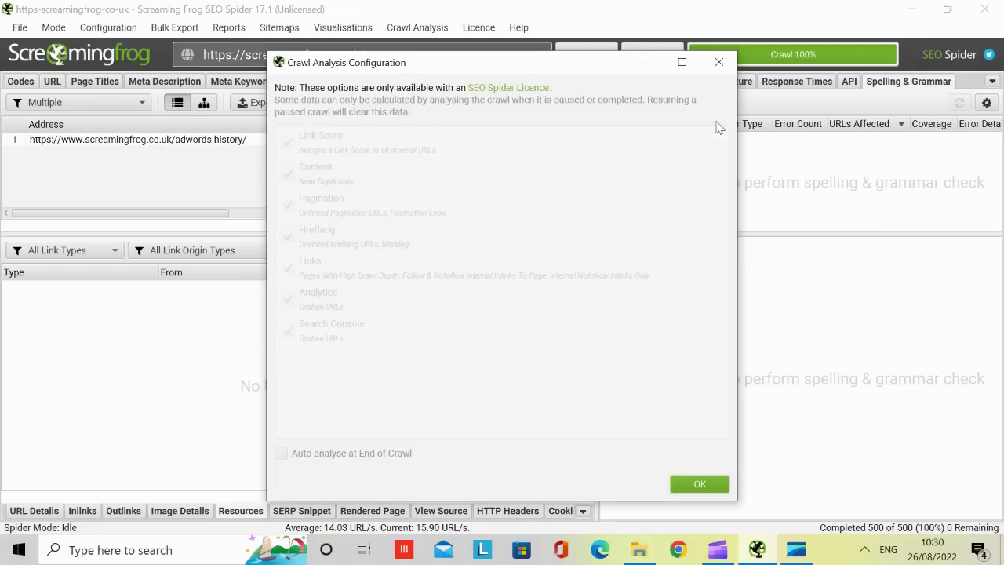
pyautogui.click(720, 63)
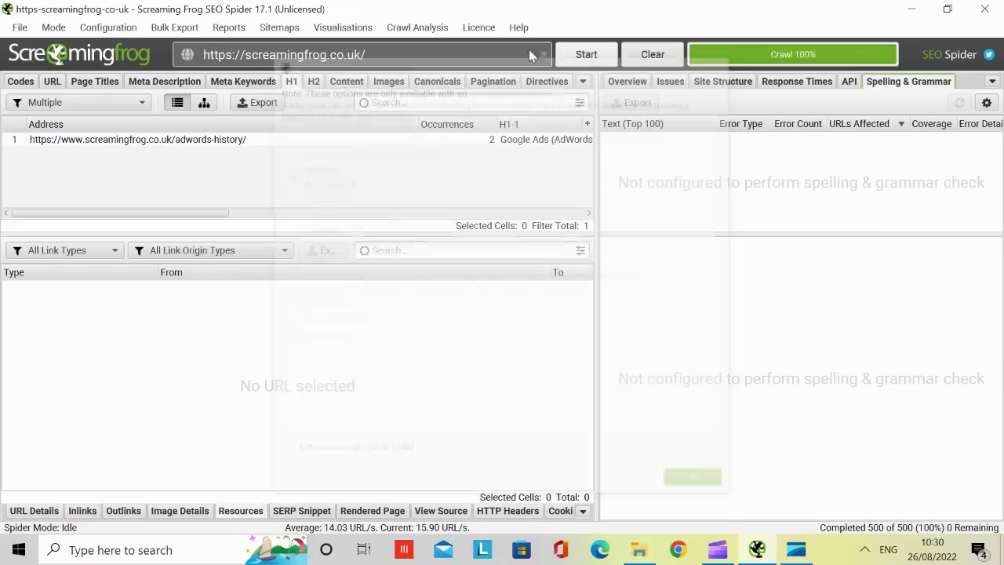
# View the licence entry form and highlight the stored licence key, cancelling without changes
pyautogui.click(477, 28)
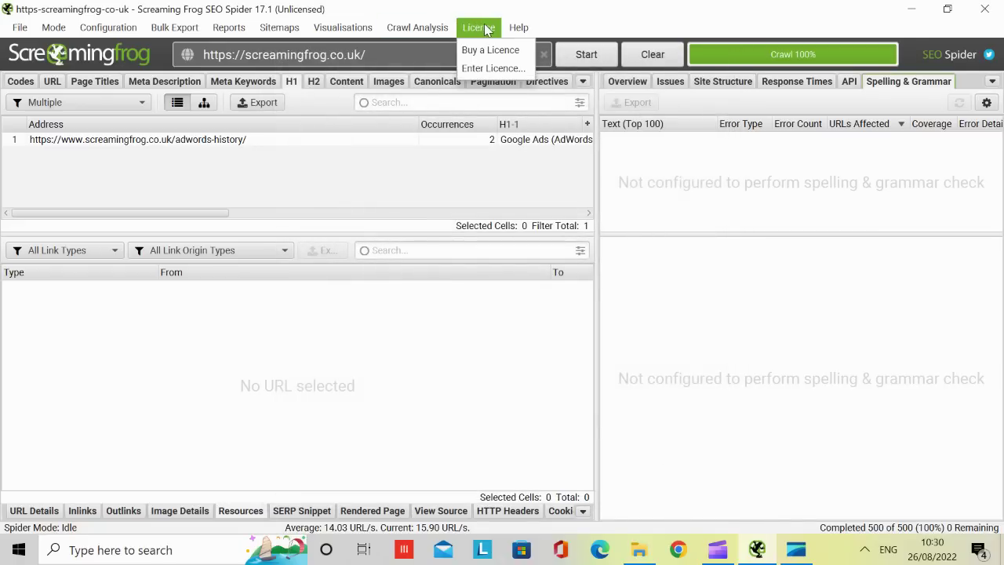
pyautogui.click(484, 69)
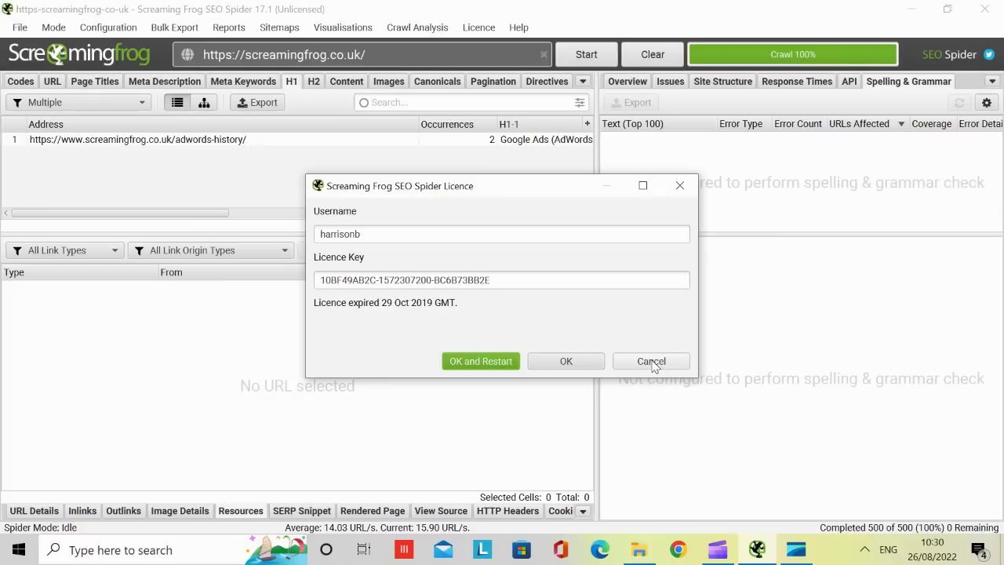
pyautogui.click(513, 283)
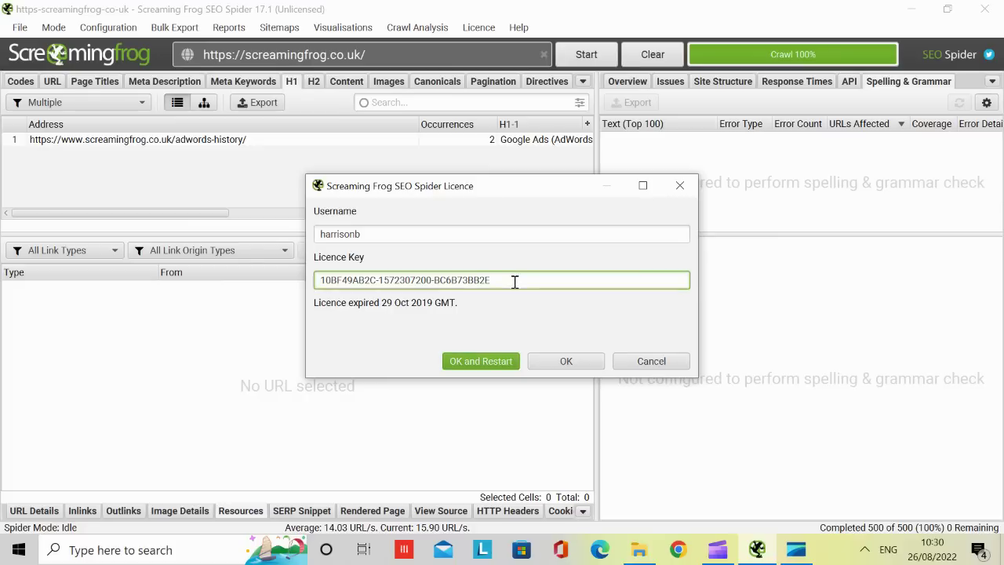
pyautogui.hotkey('ctrl', 'a')
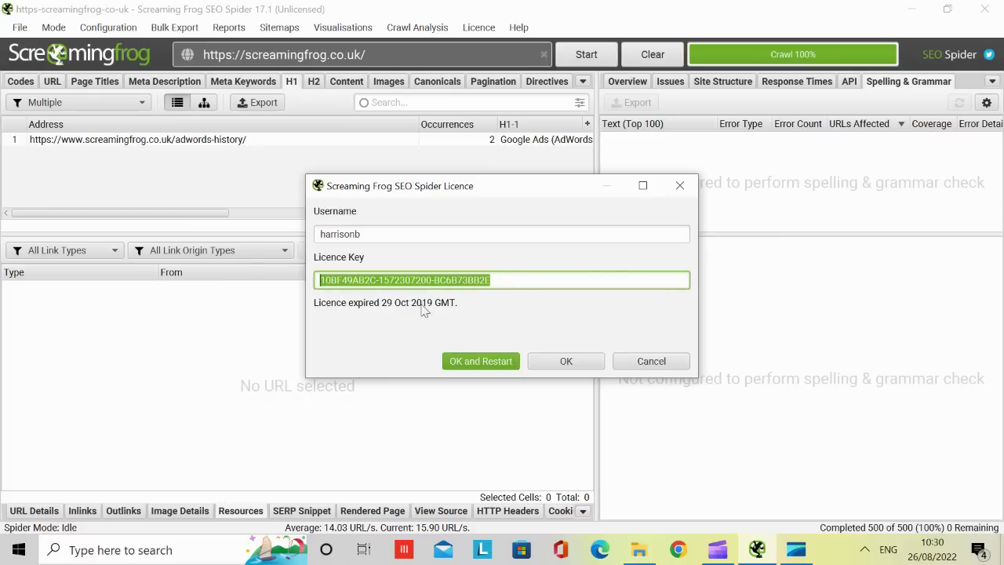
pyautogui.click(665, 366)
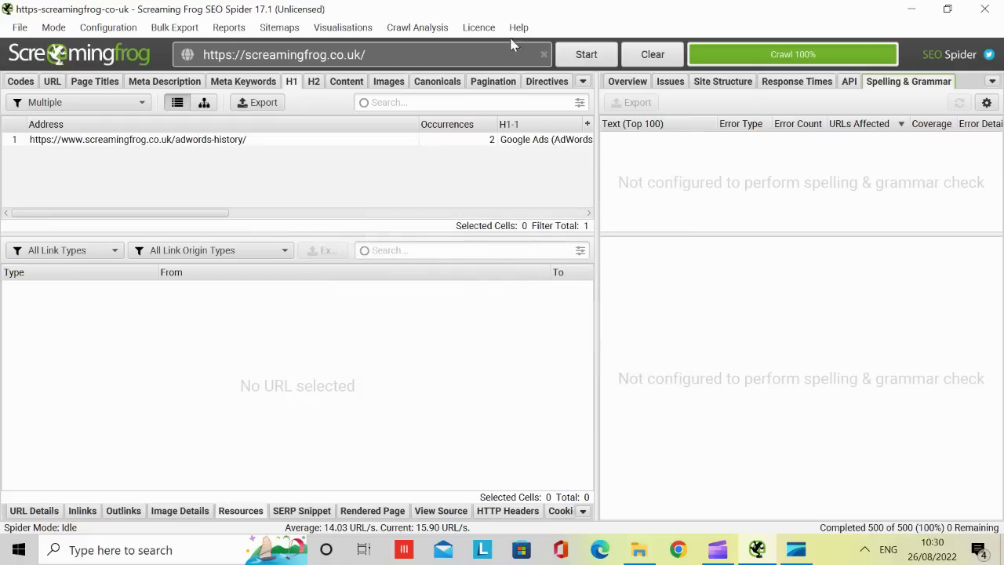
# Look through the help options and the online SEO Spider User Guide, then close the browser
pyautogui.click(518, 29)
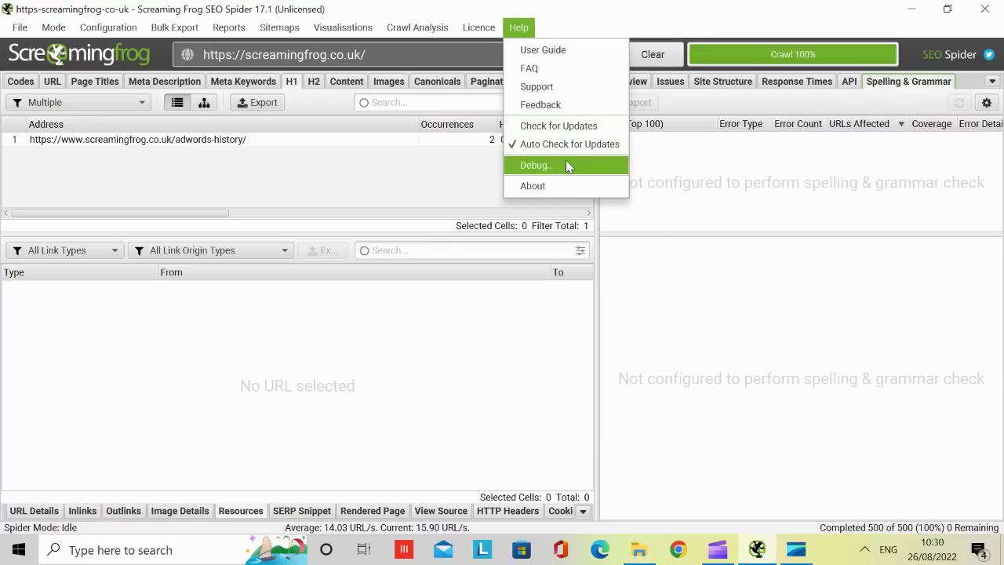
pyautogui.click(535, 52)
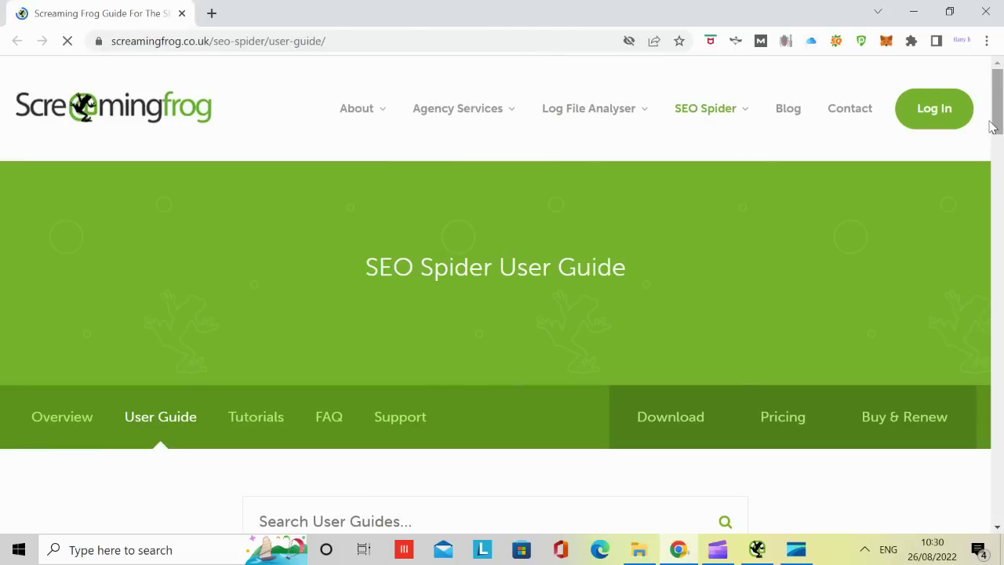
pyautogui.moveTo(992, 129); pyautogui.dragTo(999, 194)
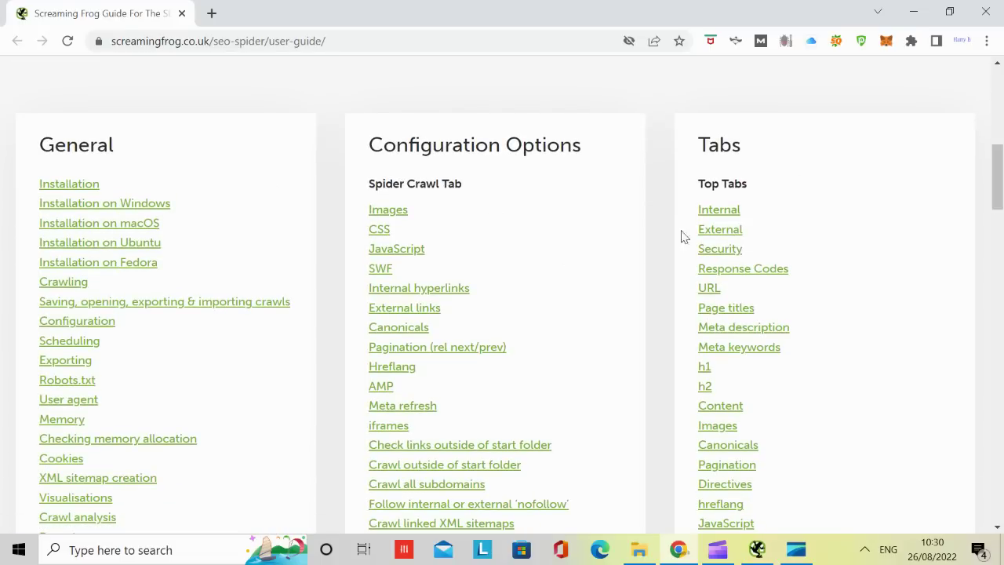
pyautogui.scroll(-8, 820, 246)
pyautogui.moveTo(1001, 269); pyautogui.dragTo(996, 75)
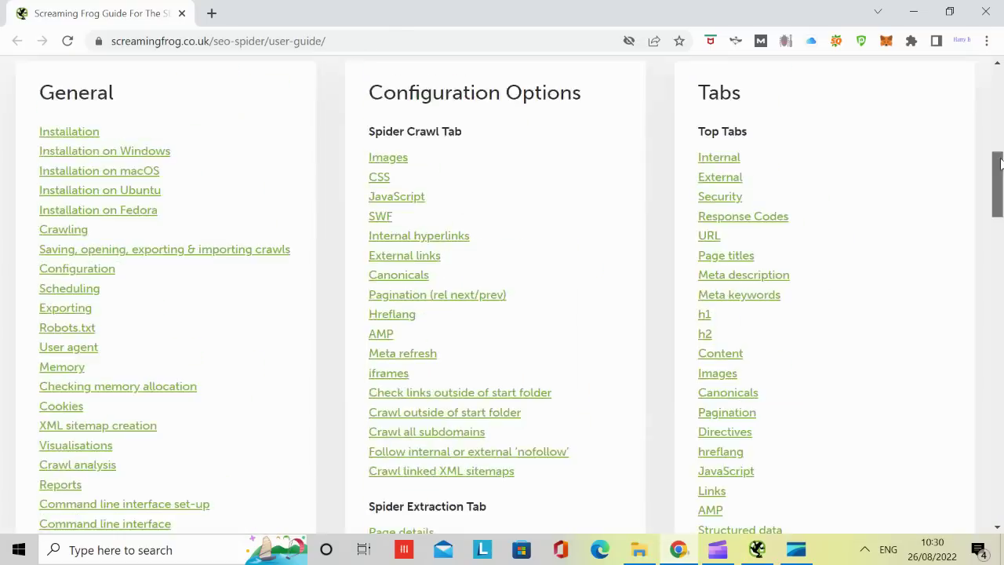
pyautogui.click(987, 11)
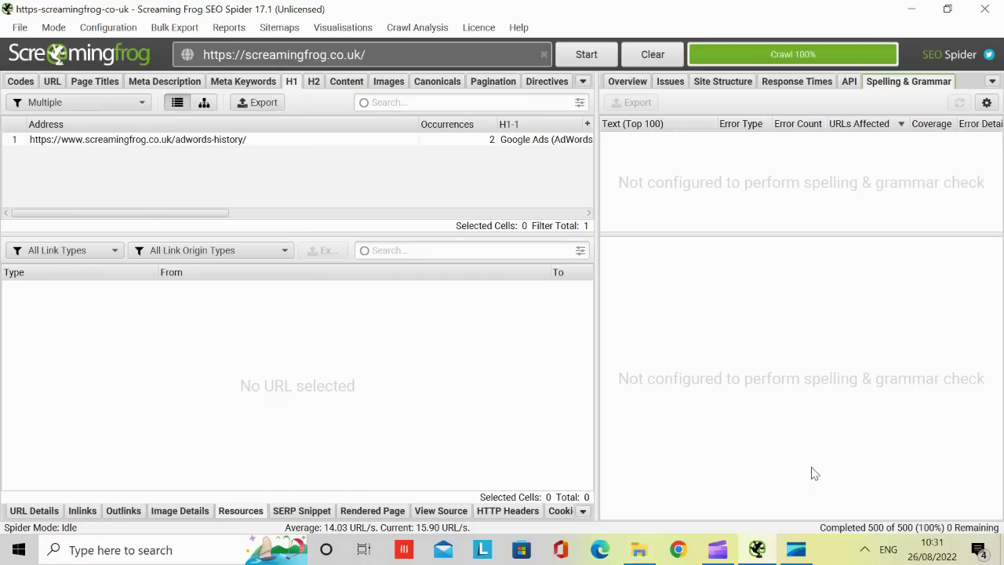
pyautogui.moveTo(815, 557)
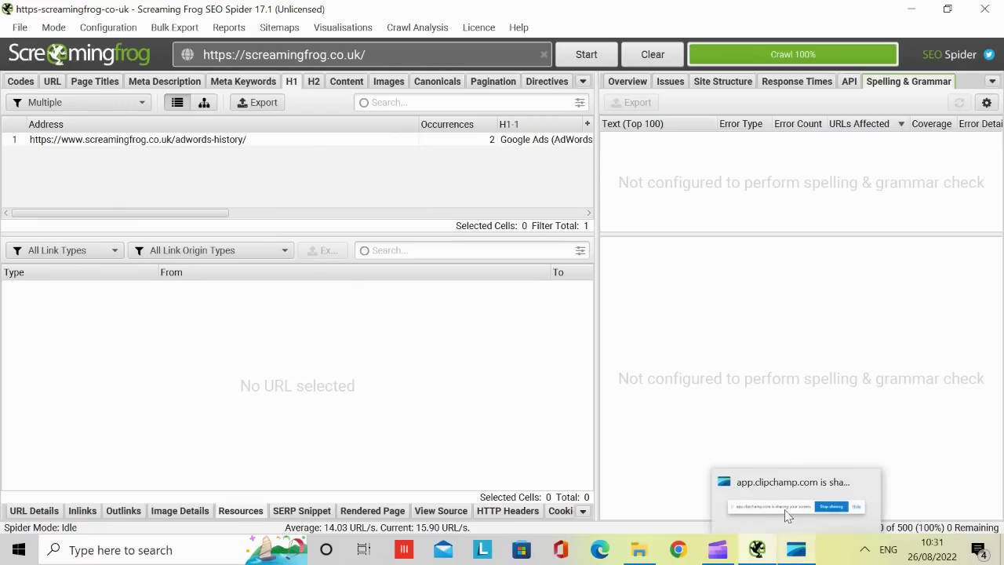
pyautogui.click(806, 554)
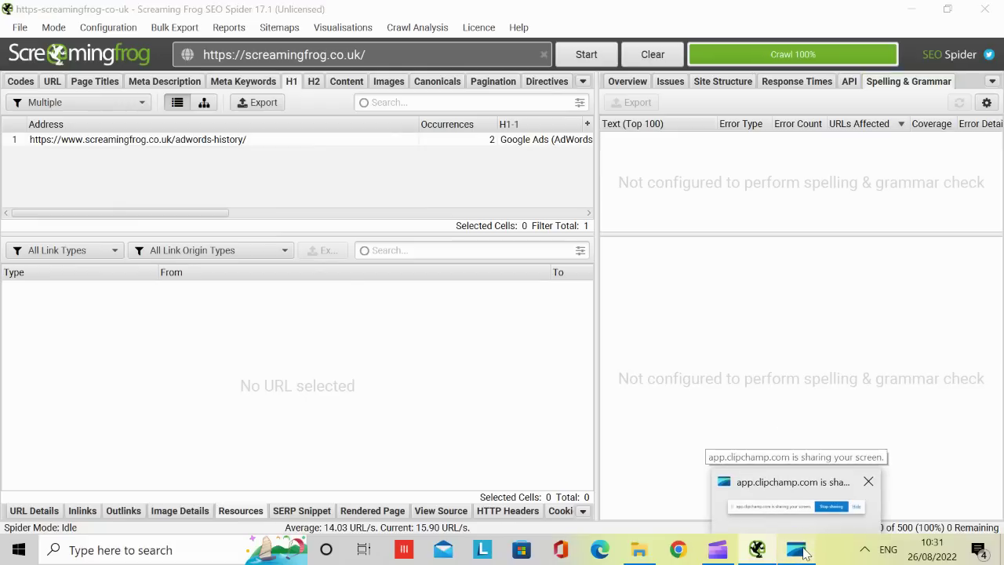